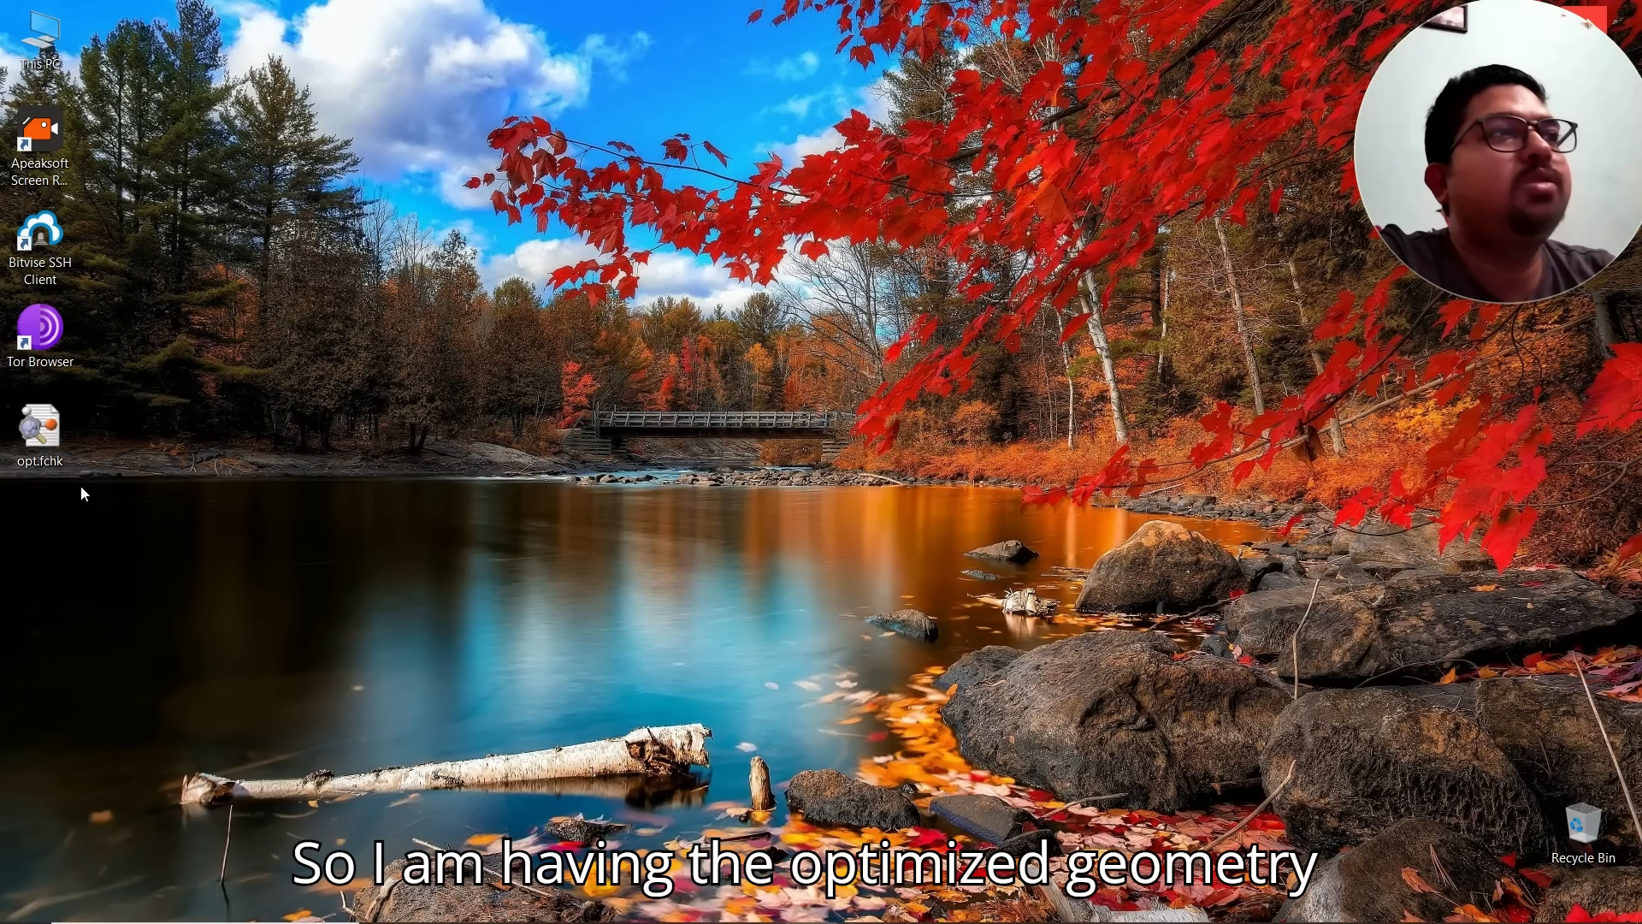
Step: Open opt.fchk and rotate the molecule to view its ring structure face-on
double_click(40, 451)
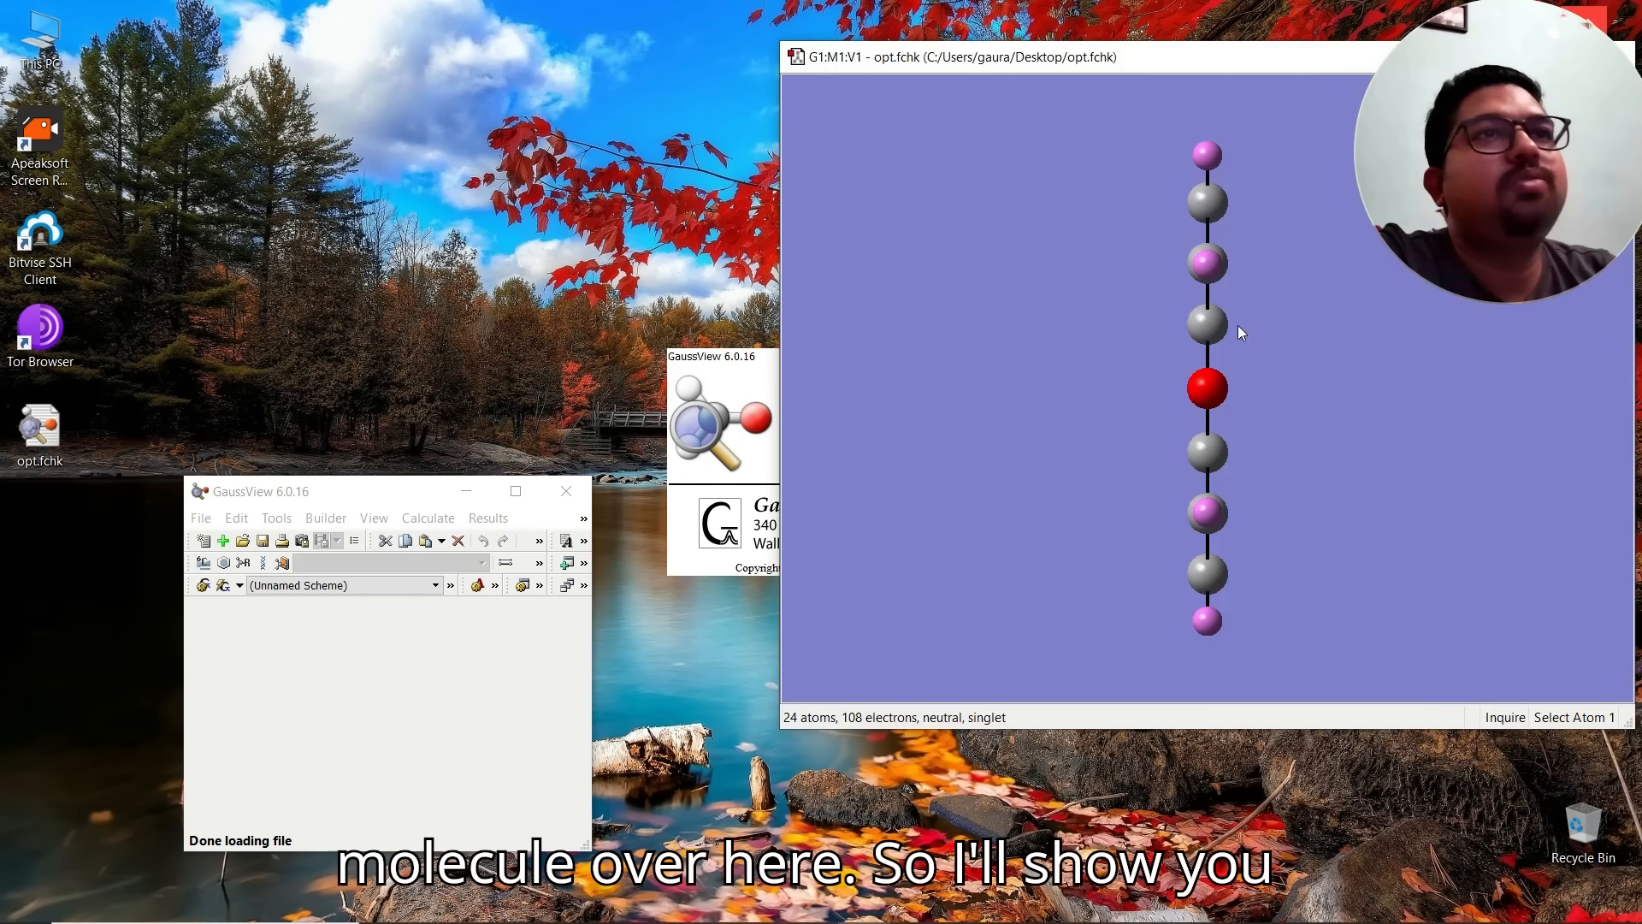
drag(1239, 331, 1148, 305)
click(871, 397)
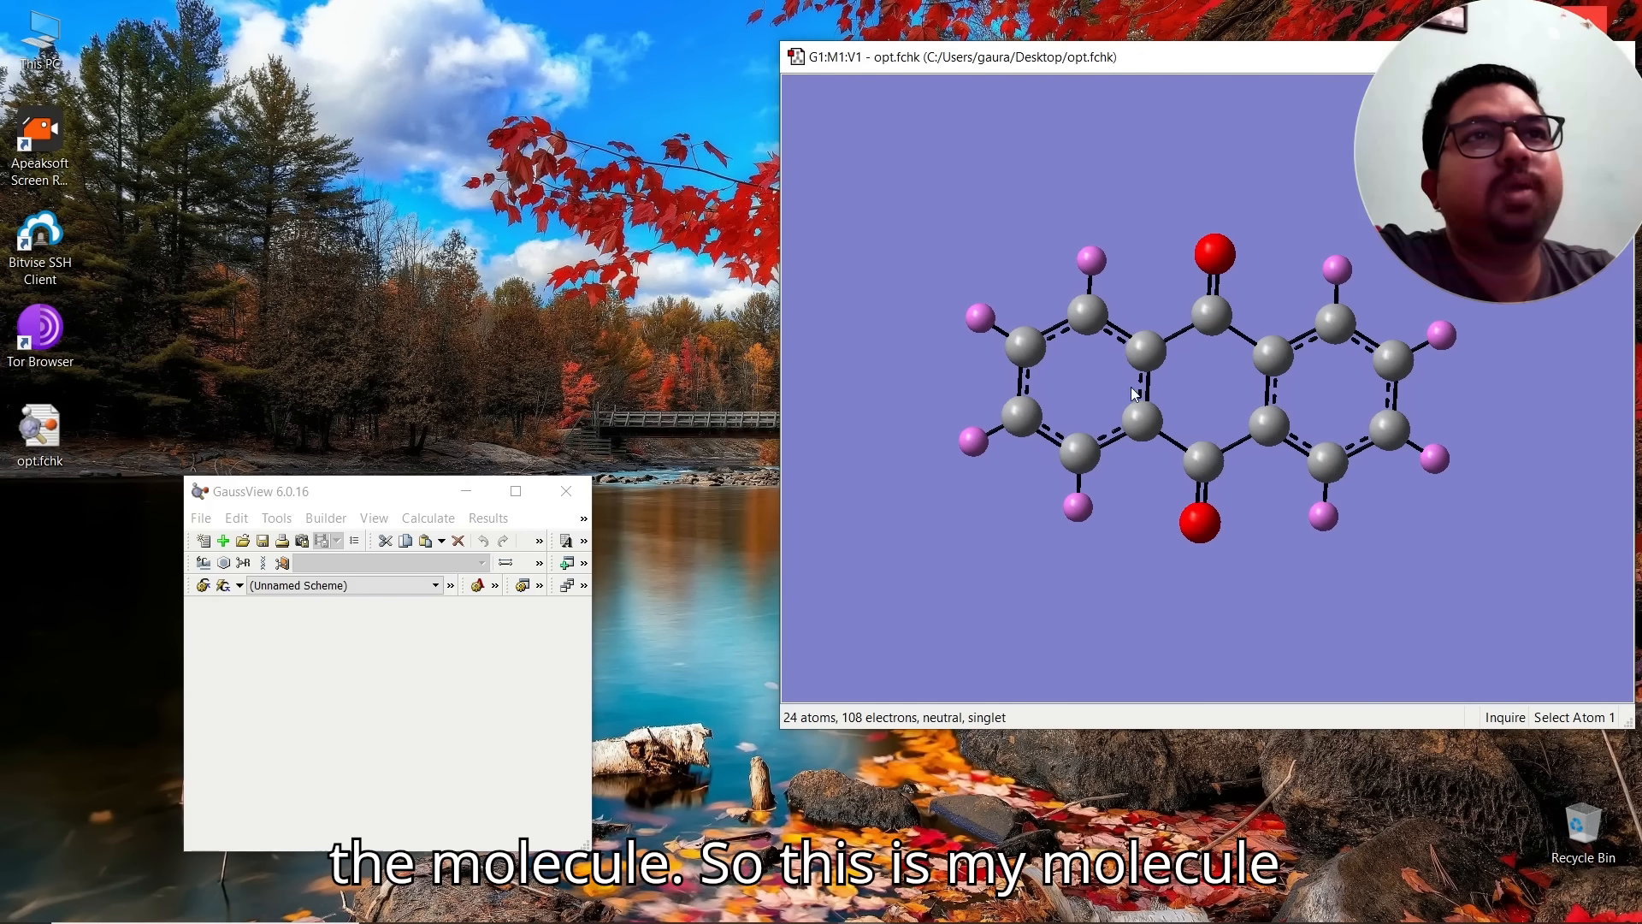
mouse_move(1210, 373)
mouse_down()
mouse_move(1205, 328)
mouse_move(1216, 346)
mouse_up()
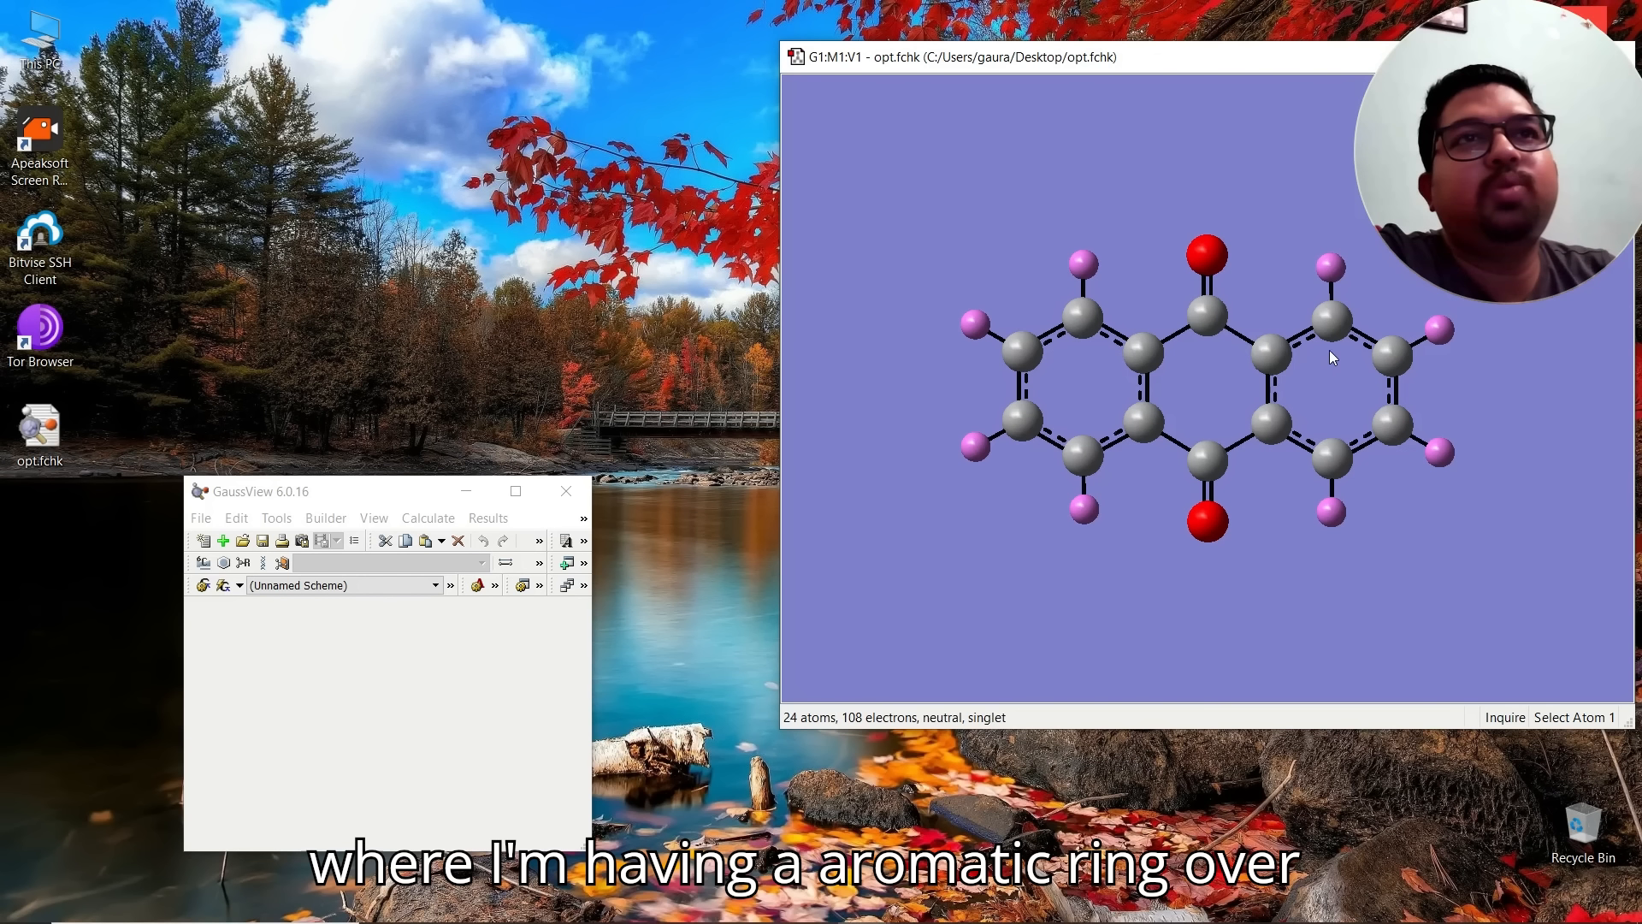
drag(1266, 350, 1245, 413)
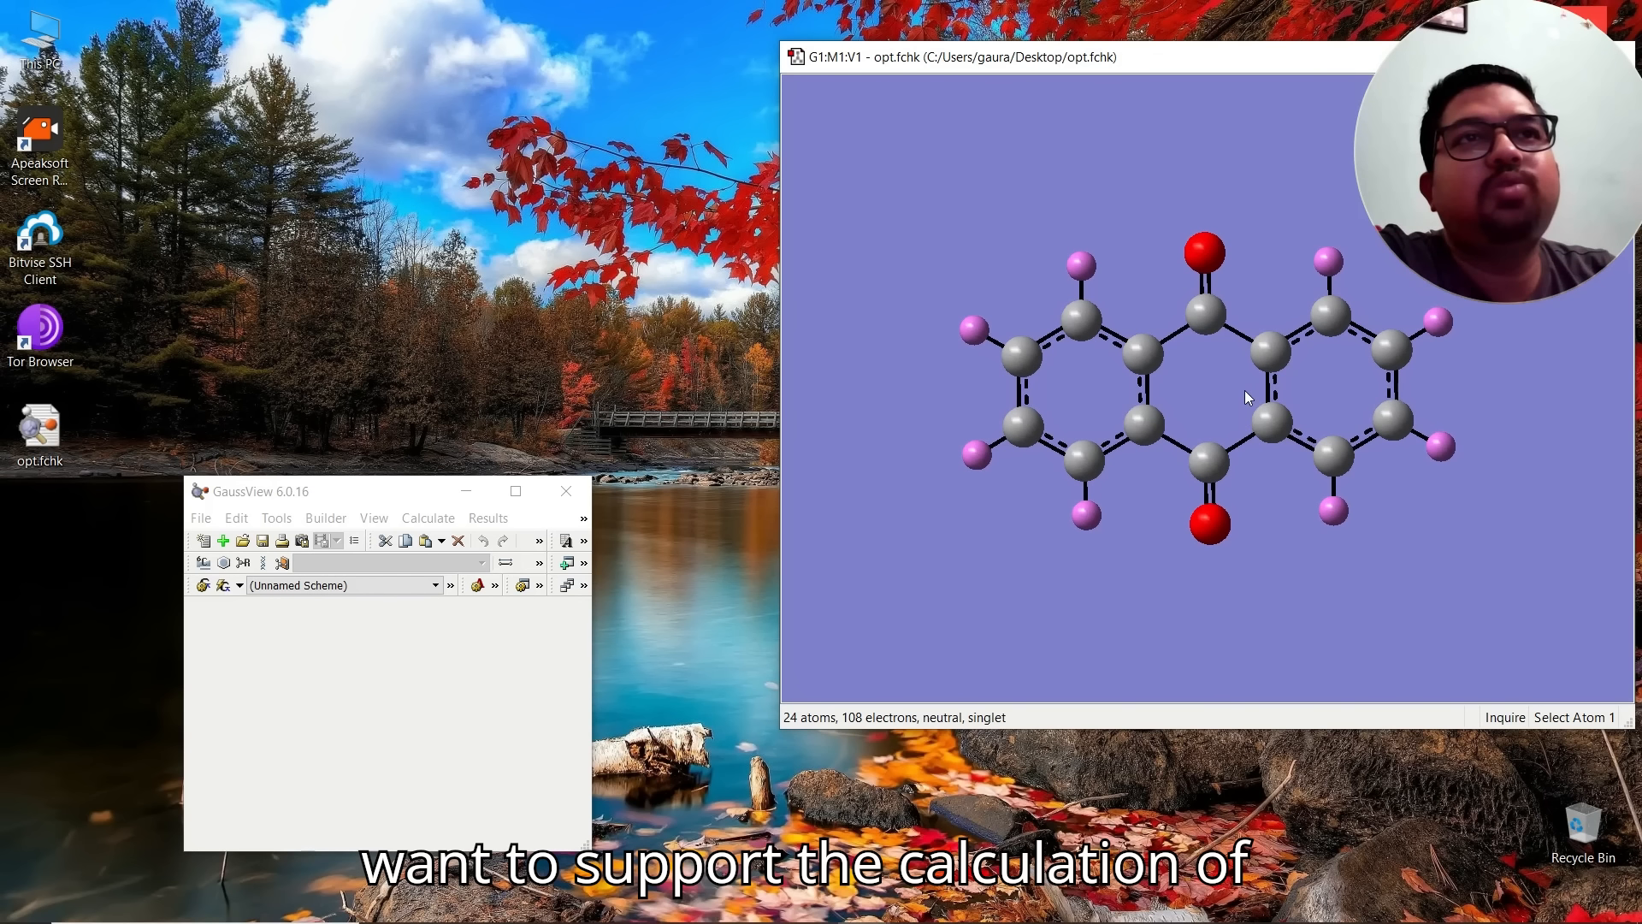
Step: Close GaussView and launch Multiwfn.exe from the Multiwfn_3.8_dev_bin_Win64 folder
click(566, 490)
click(439, 915)
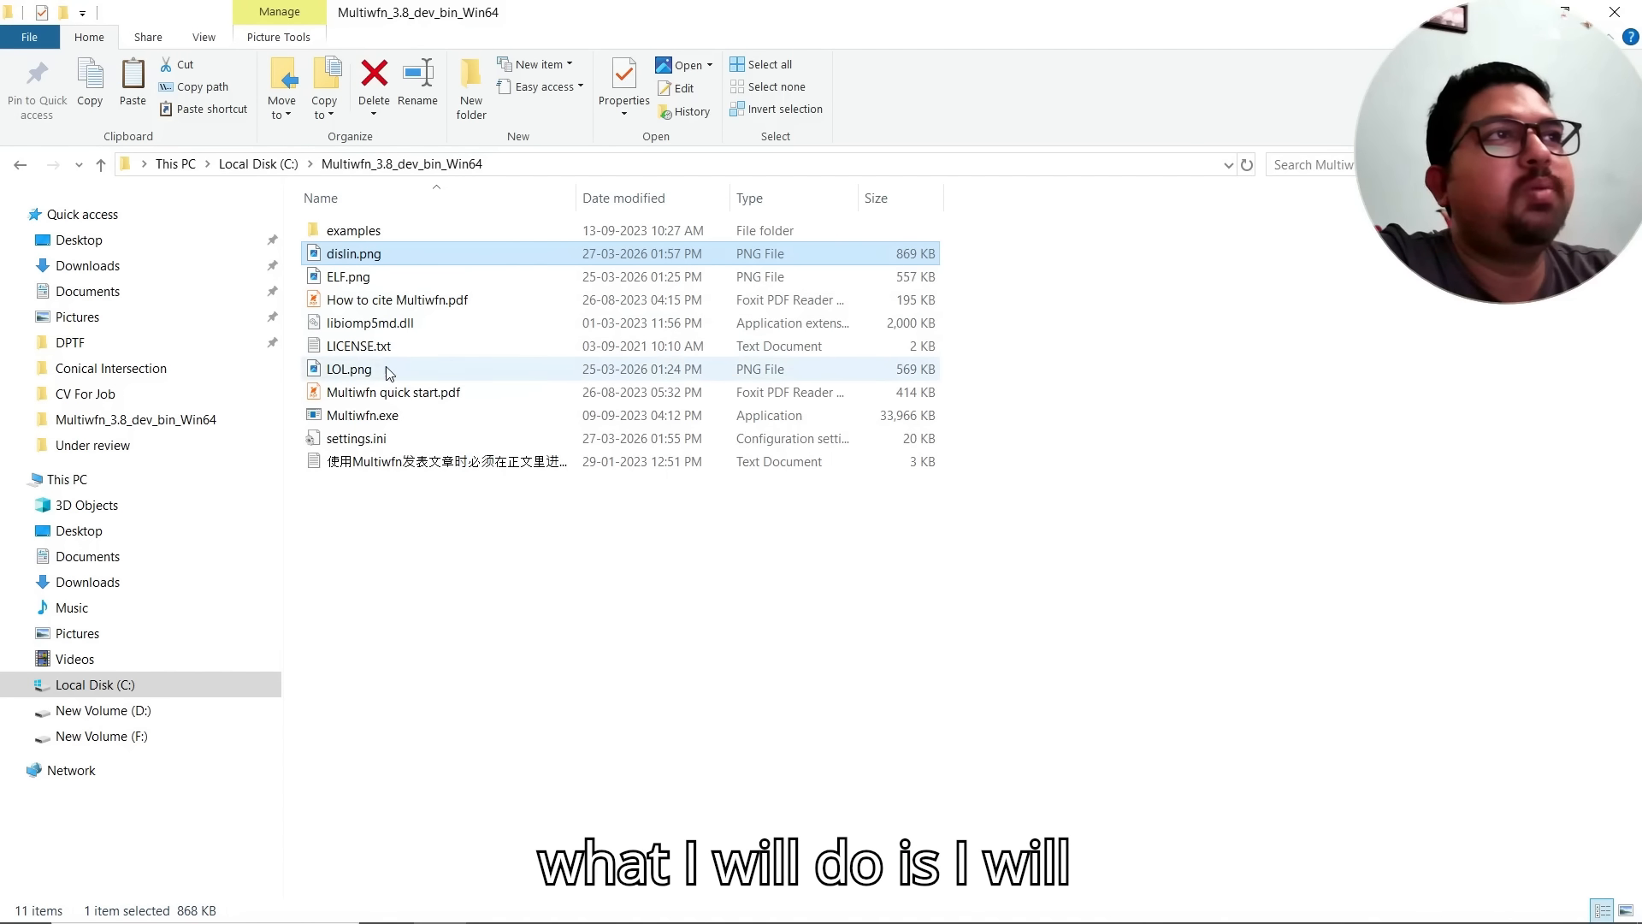
double_click(386, 417)
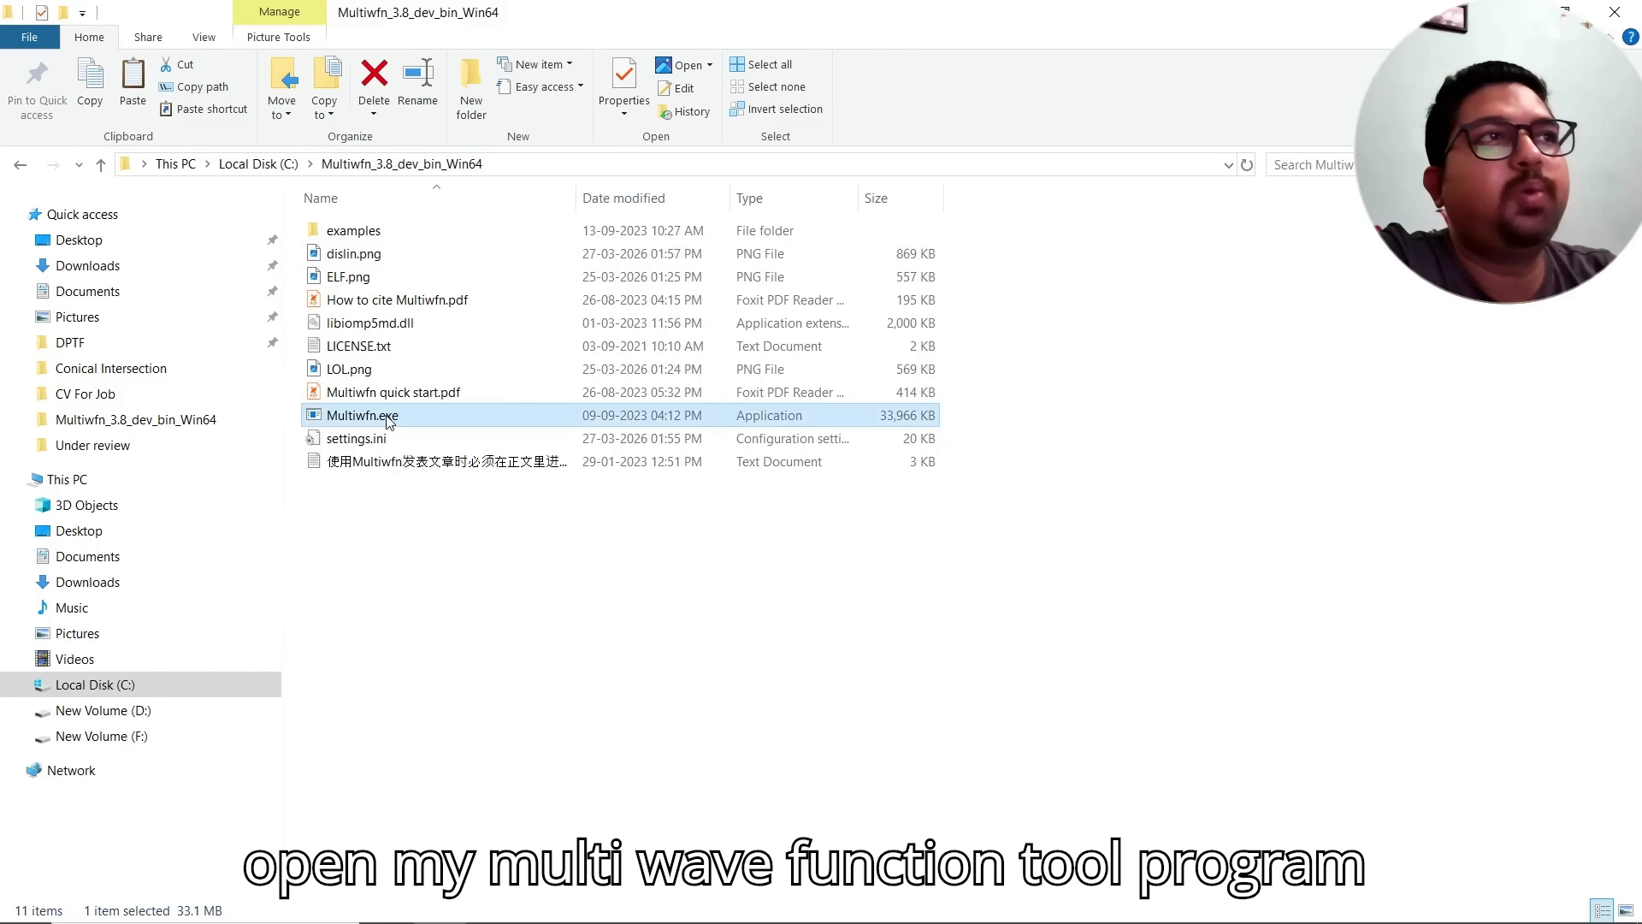
drag(733, 81, 1048, 94)
click(1290, 82)
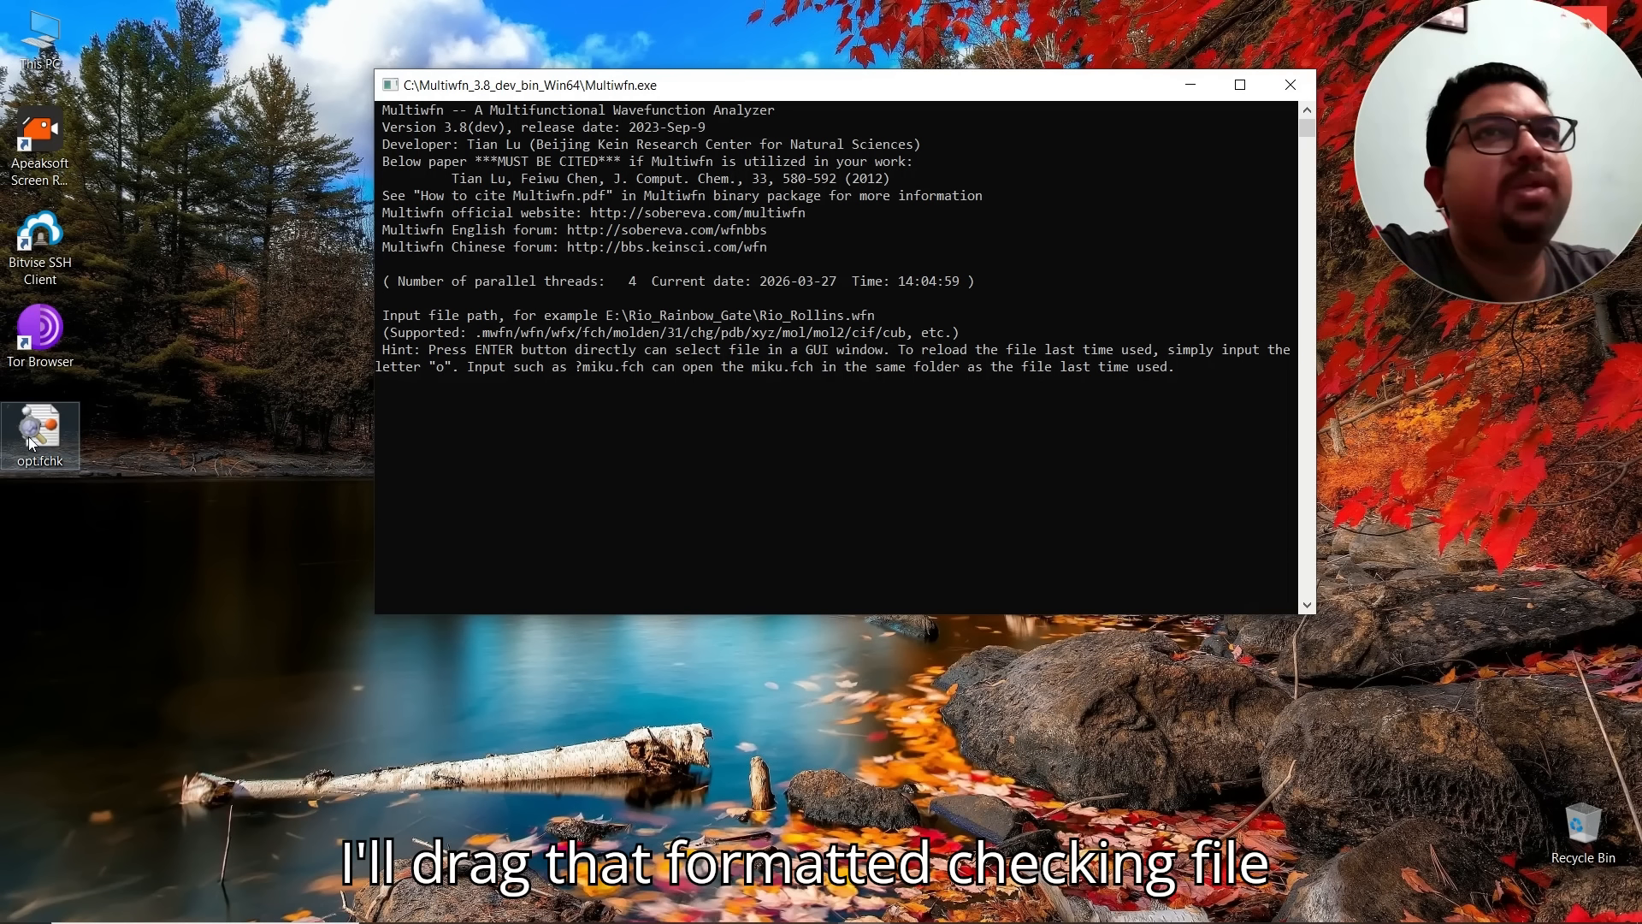
Step: Load opt.fchk into Multiwfn by dropping the desktop file onto its prompt, then choose option 4 to plot a property in a plane
drag(28, 441, 633, 440)
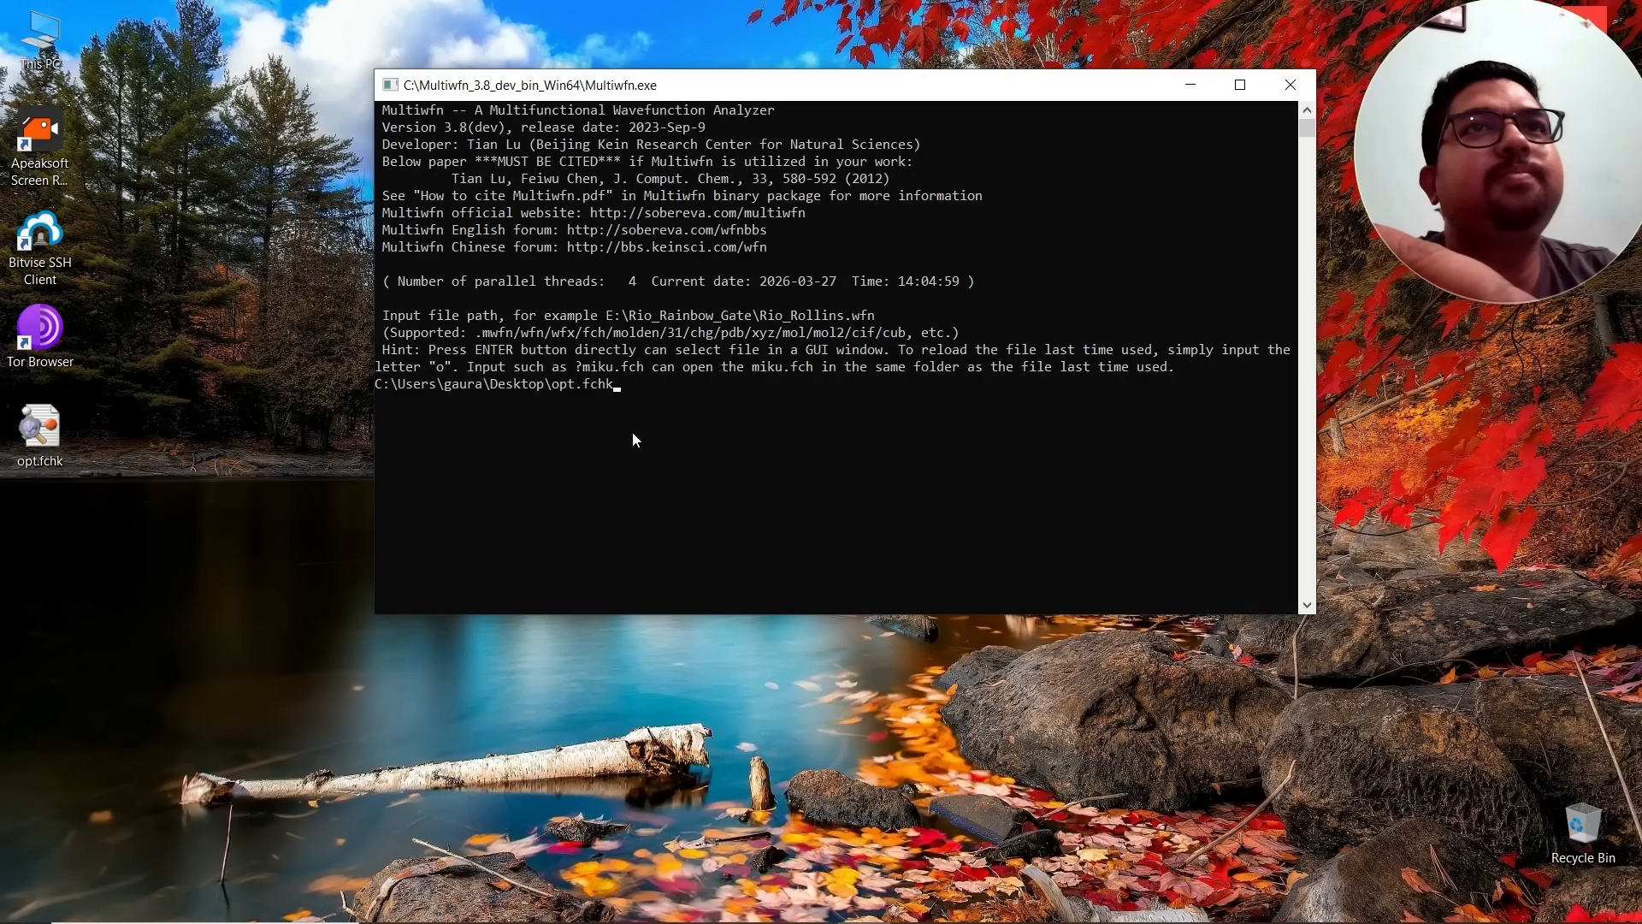
key(Return)
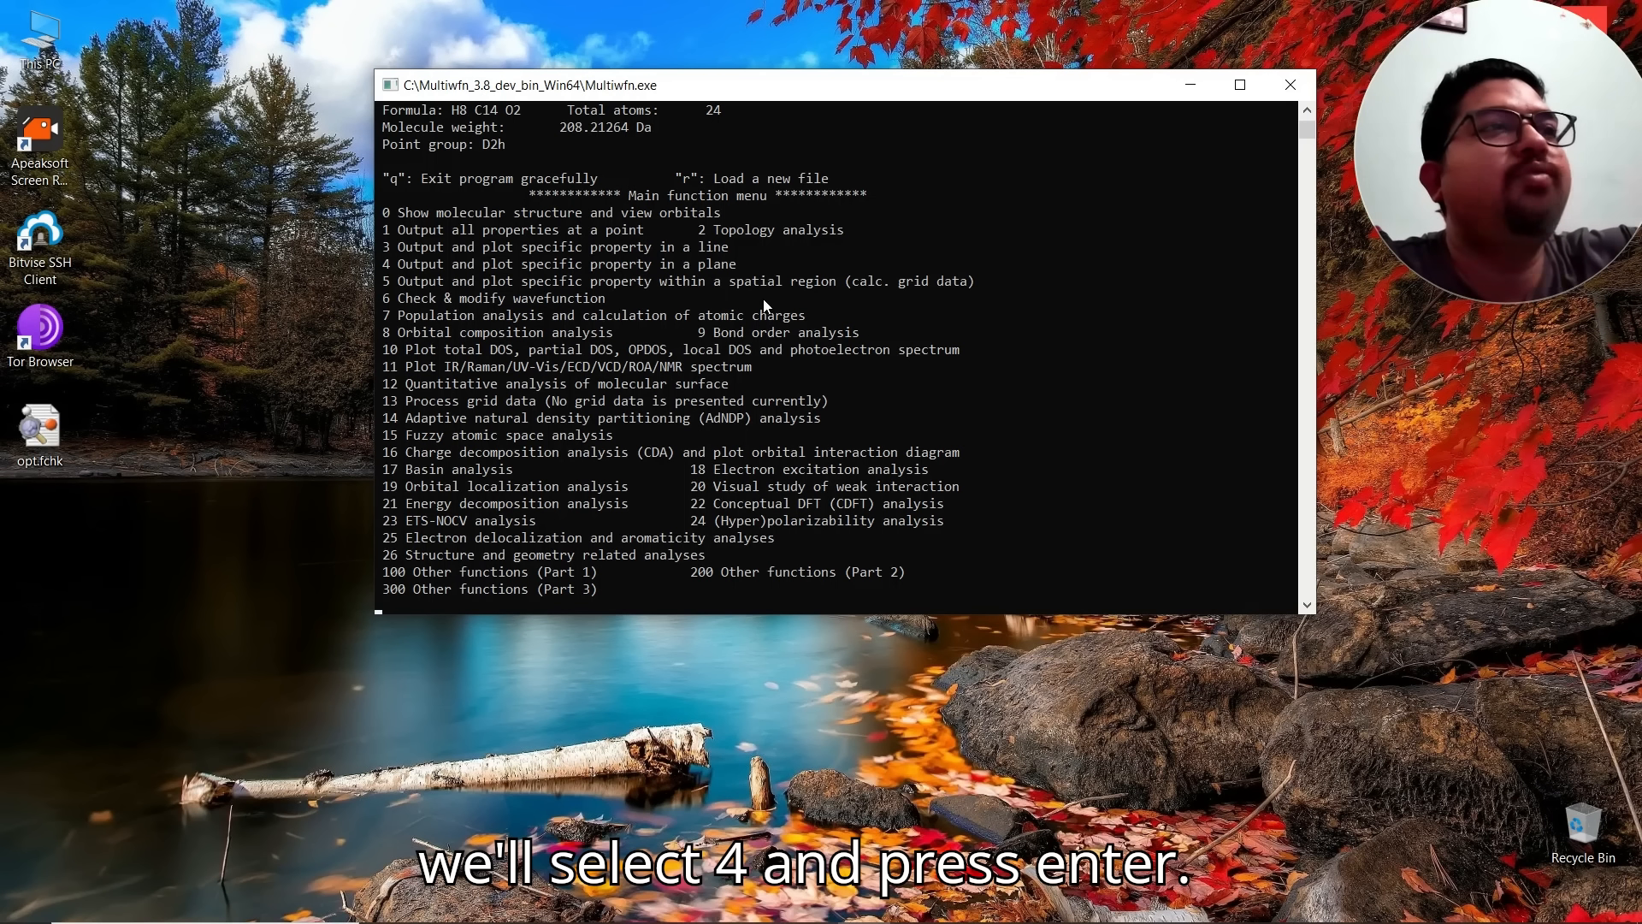
text(4)
key(Return)
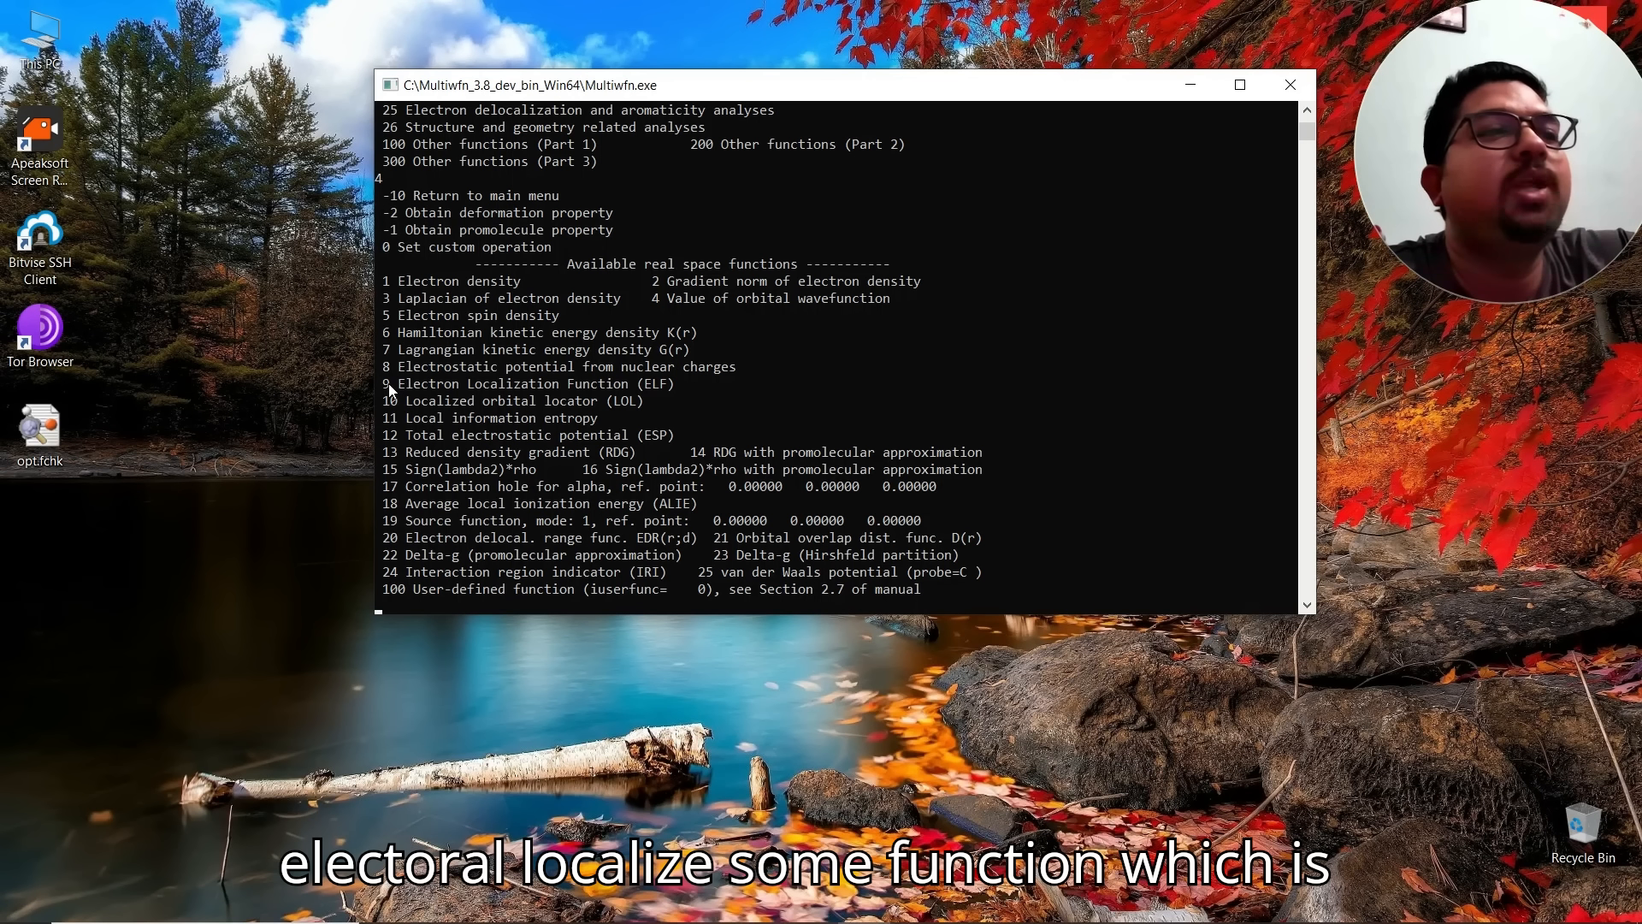
Step: Select the Electron Localization Function (9), map type 5 shaded relief with projection, and the recommended grid
text(9)
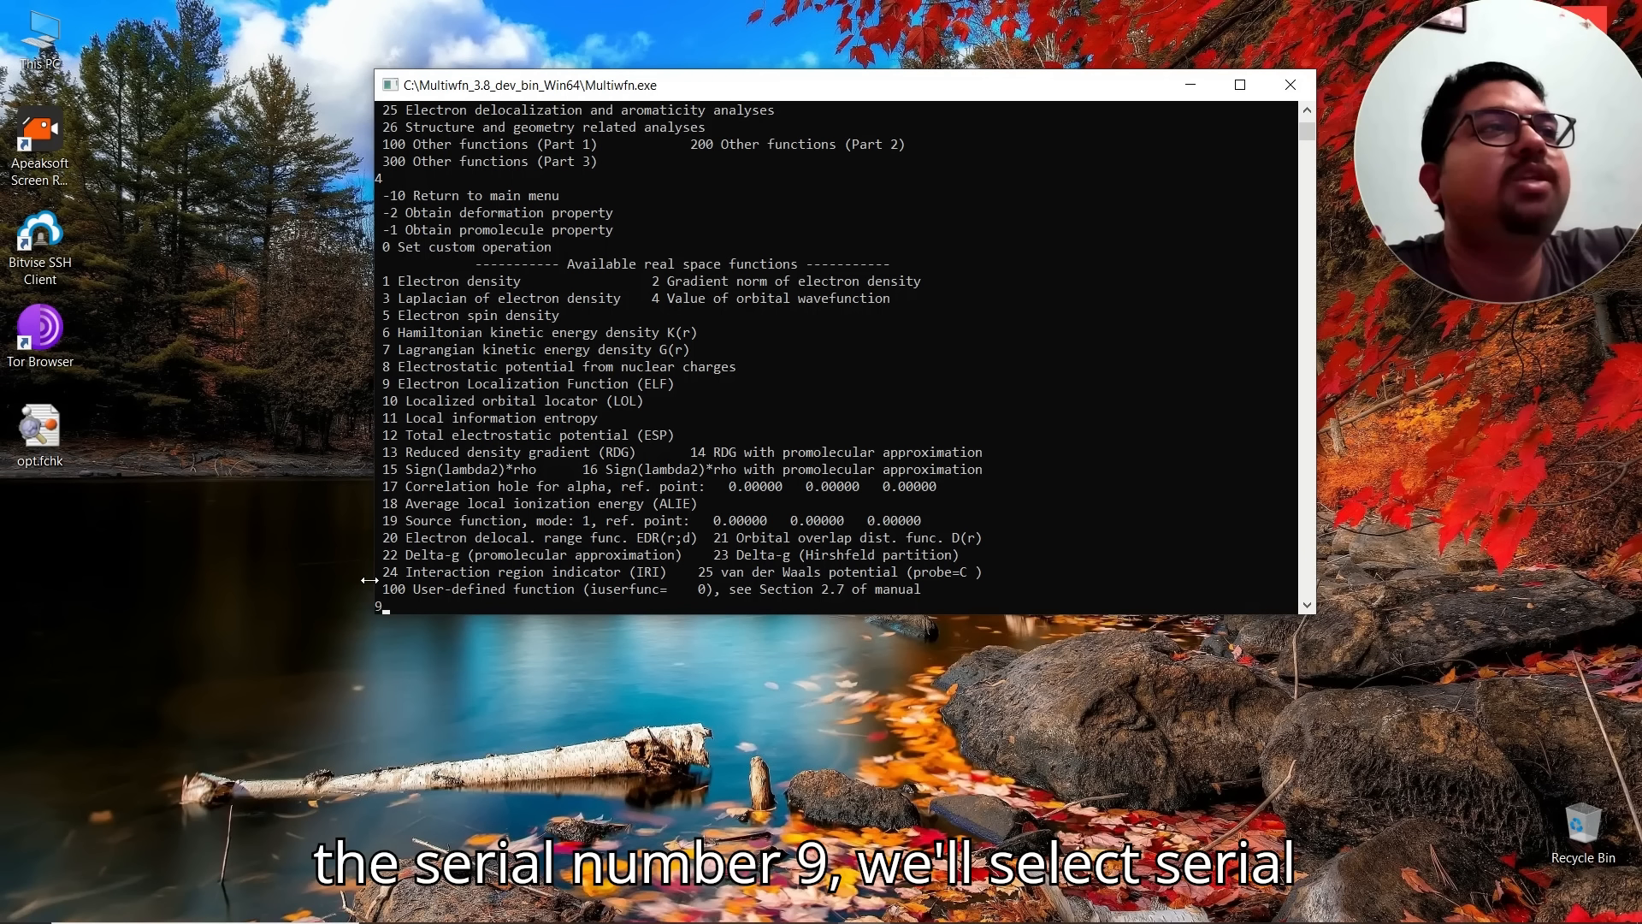
key(Return)
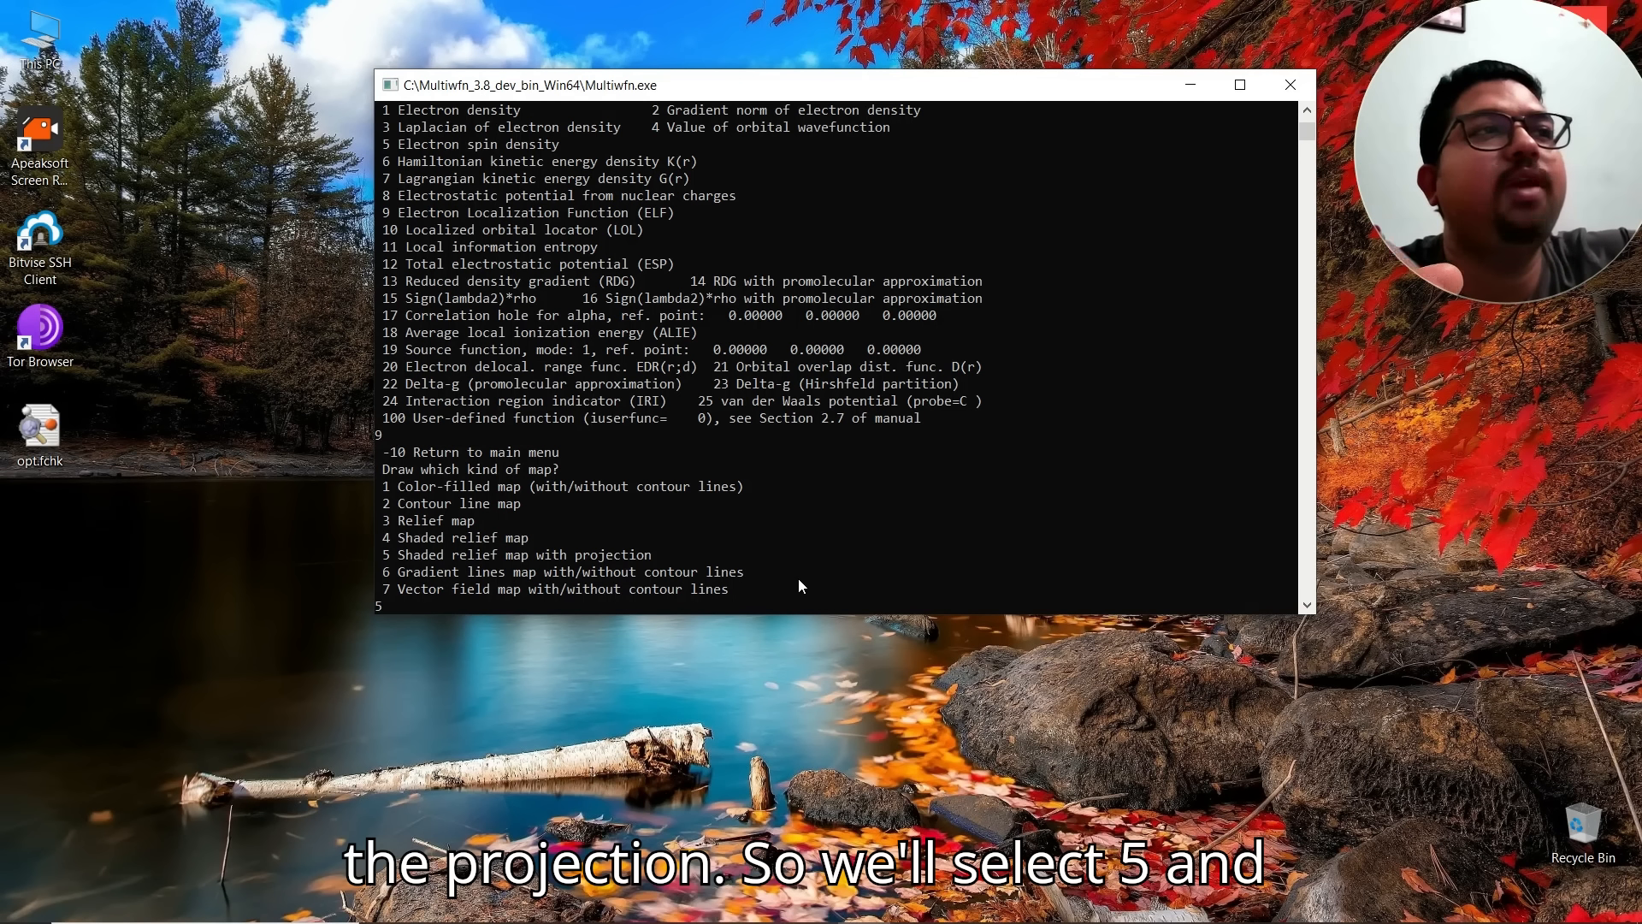
key(Return)
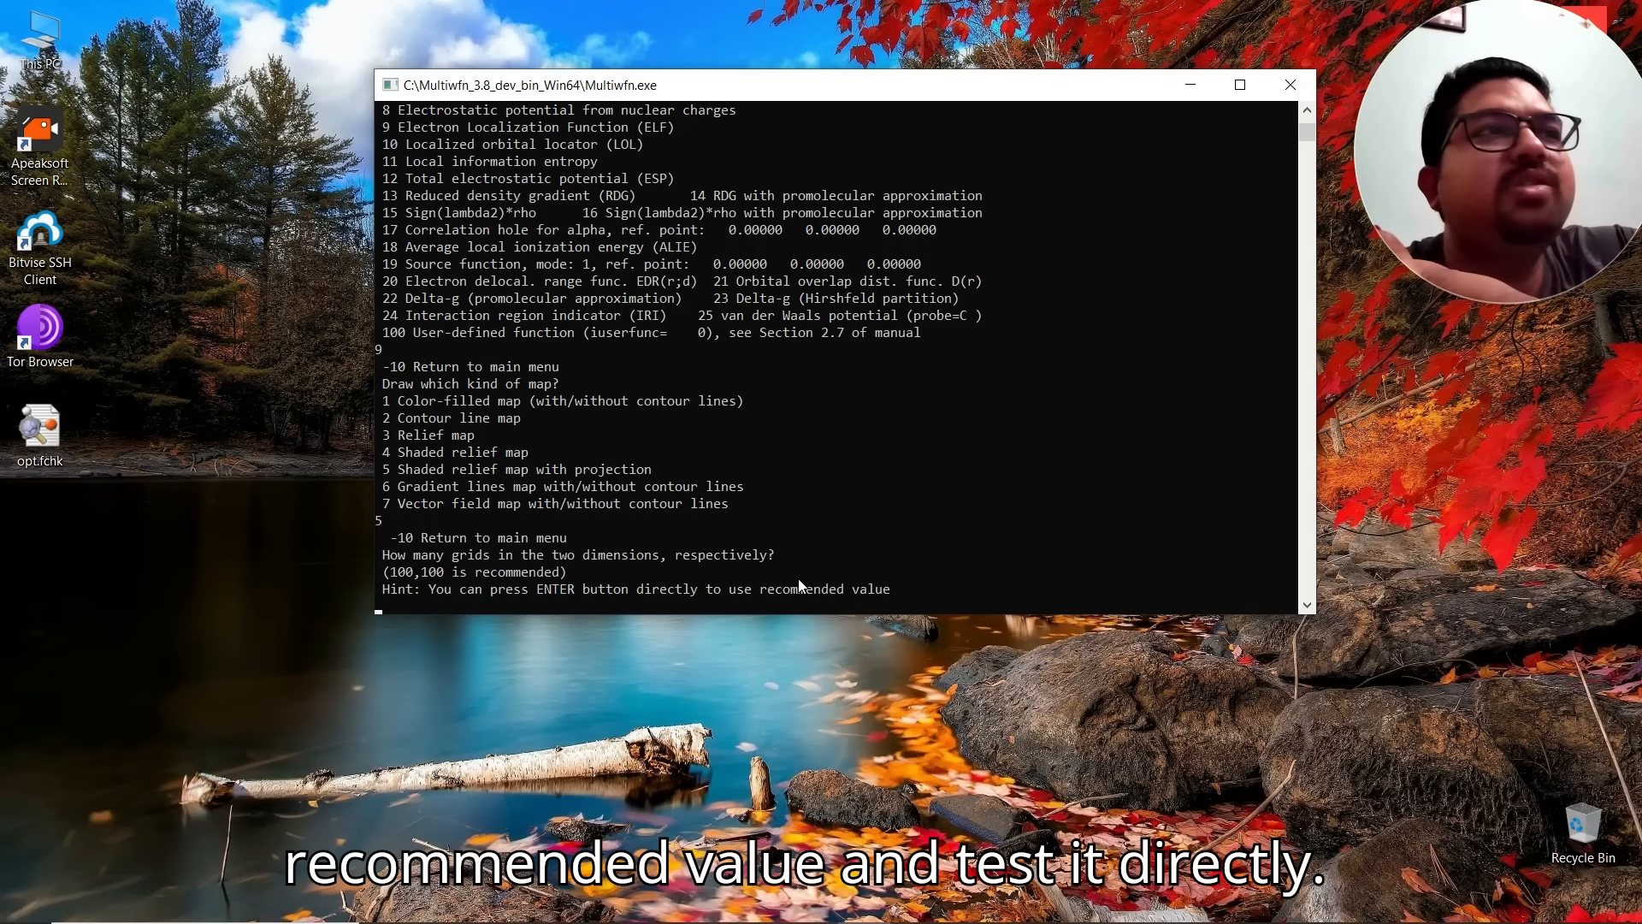
key(Return)
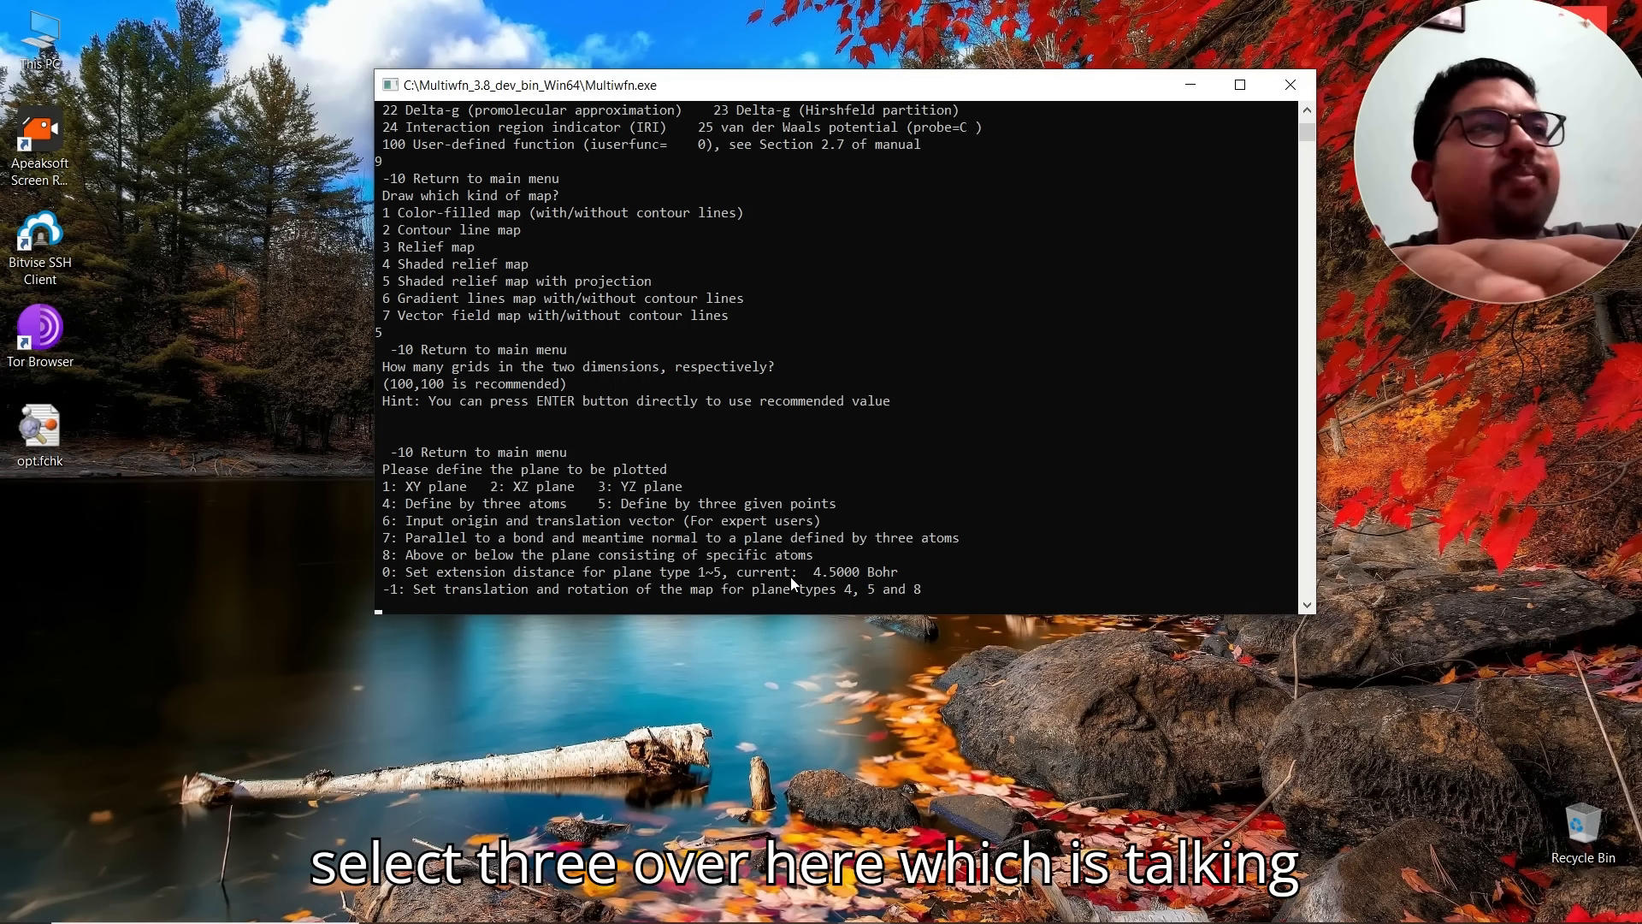
Step: Define the plot plane as the YZ plane at X = 0.2 Bohr
text(3)
key(Return)
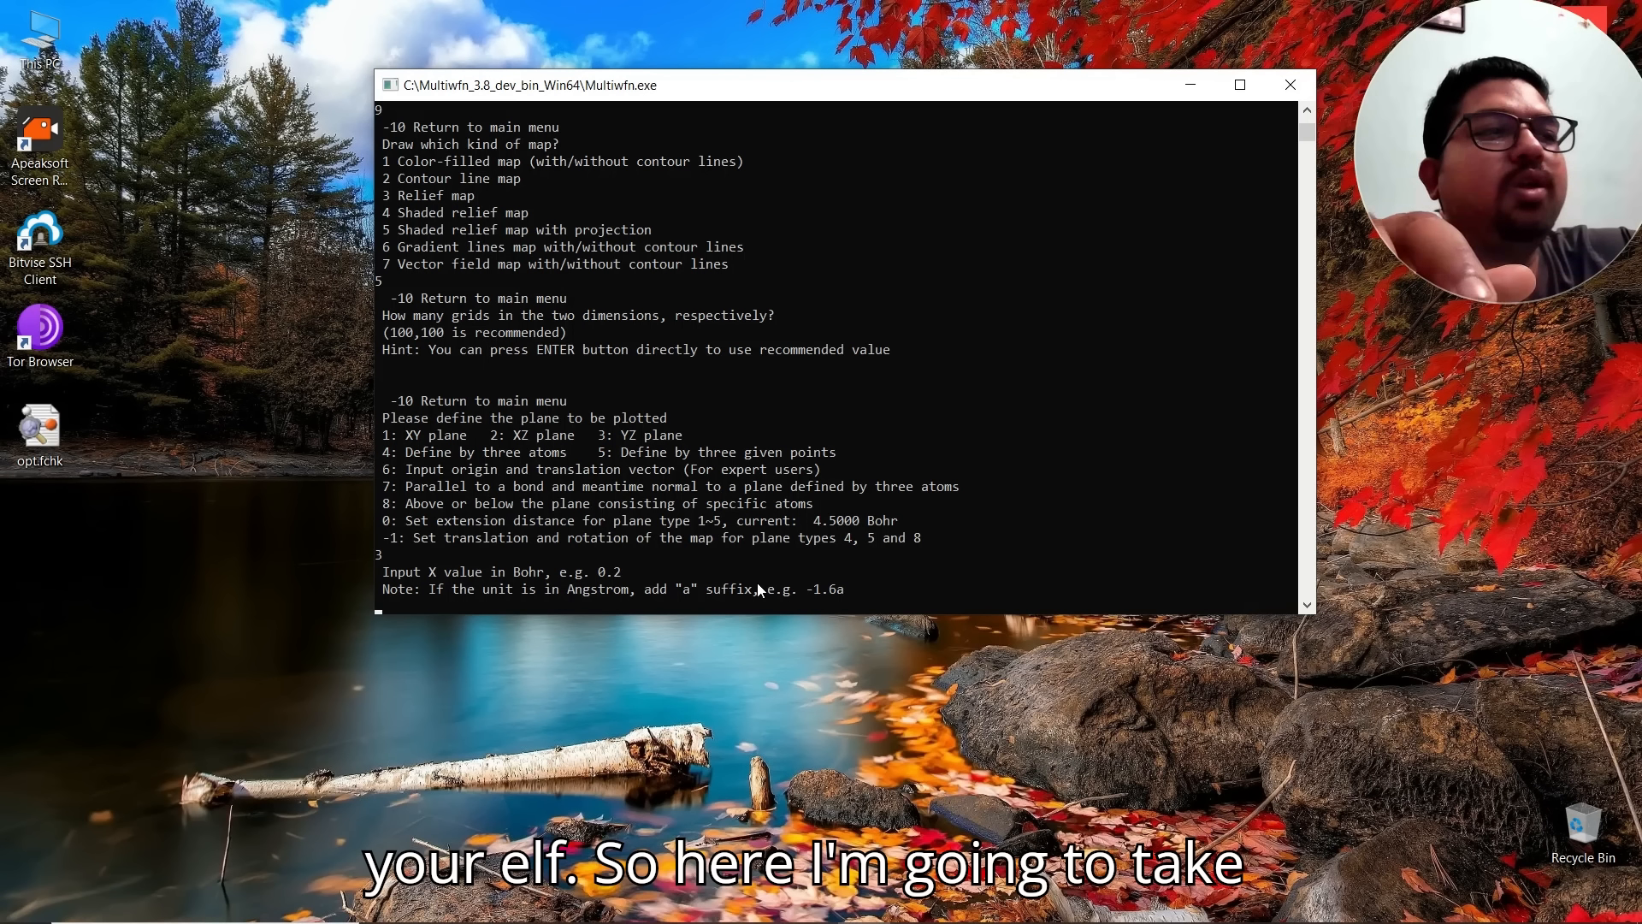
text(0)
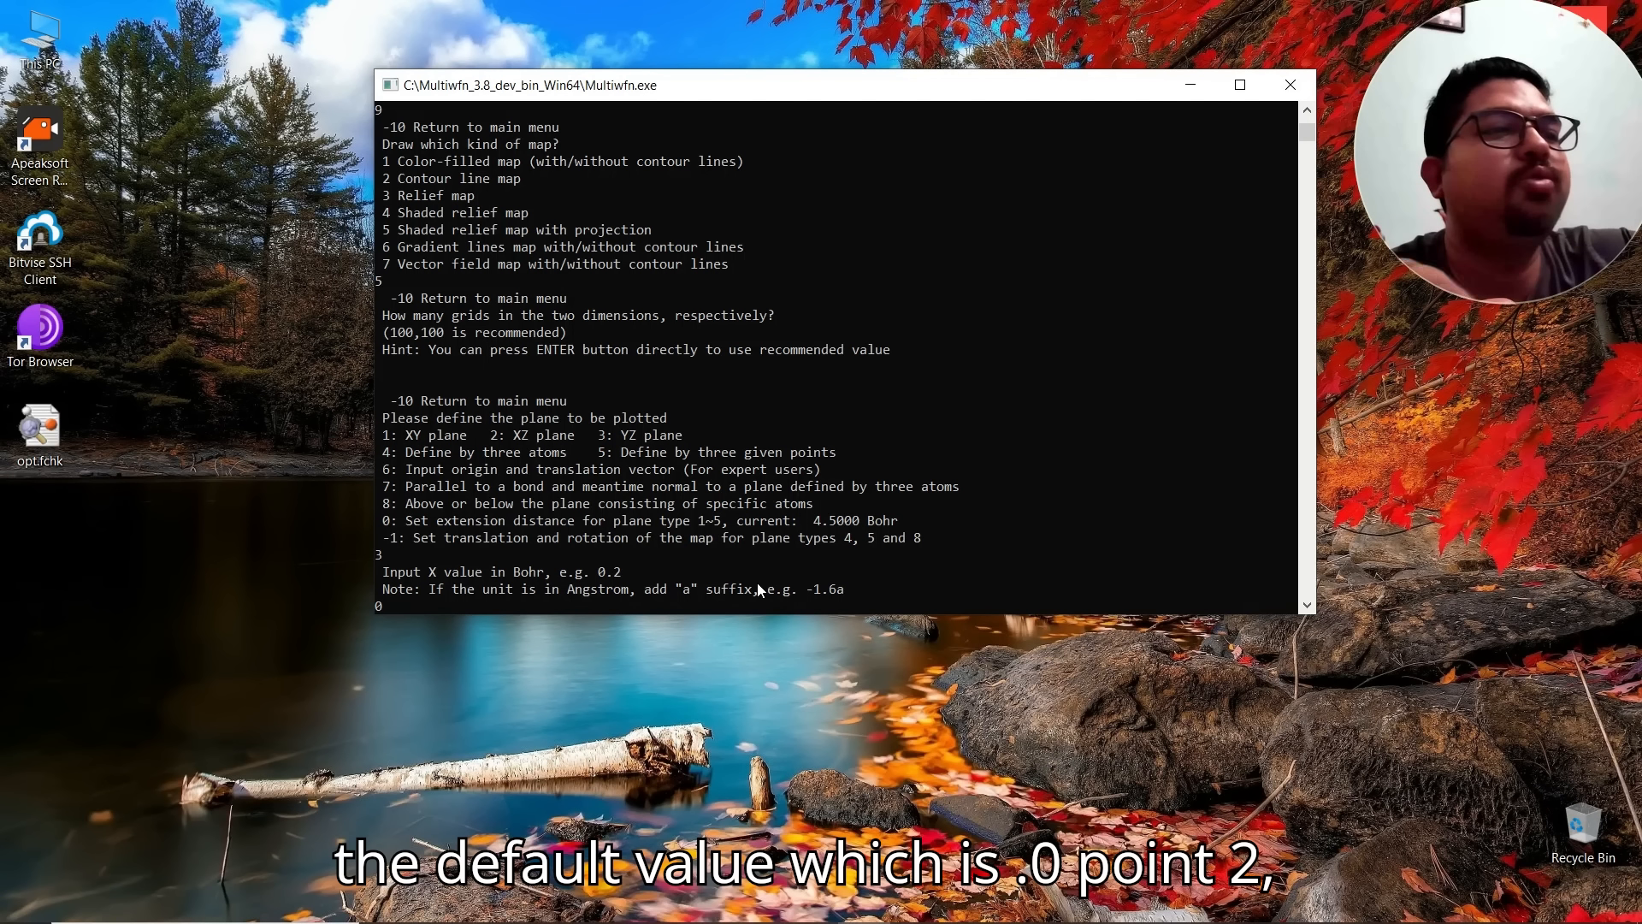
text(.2)
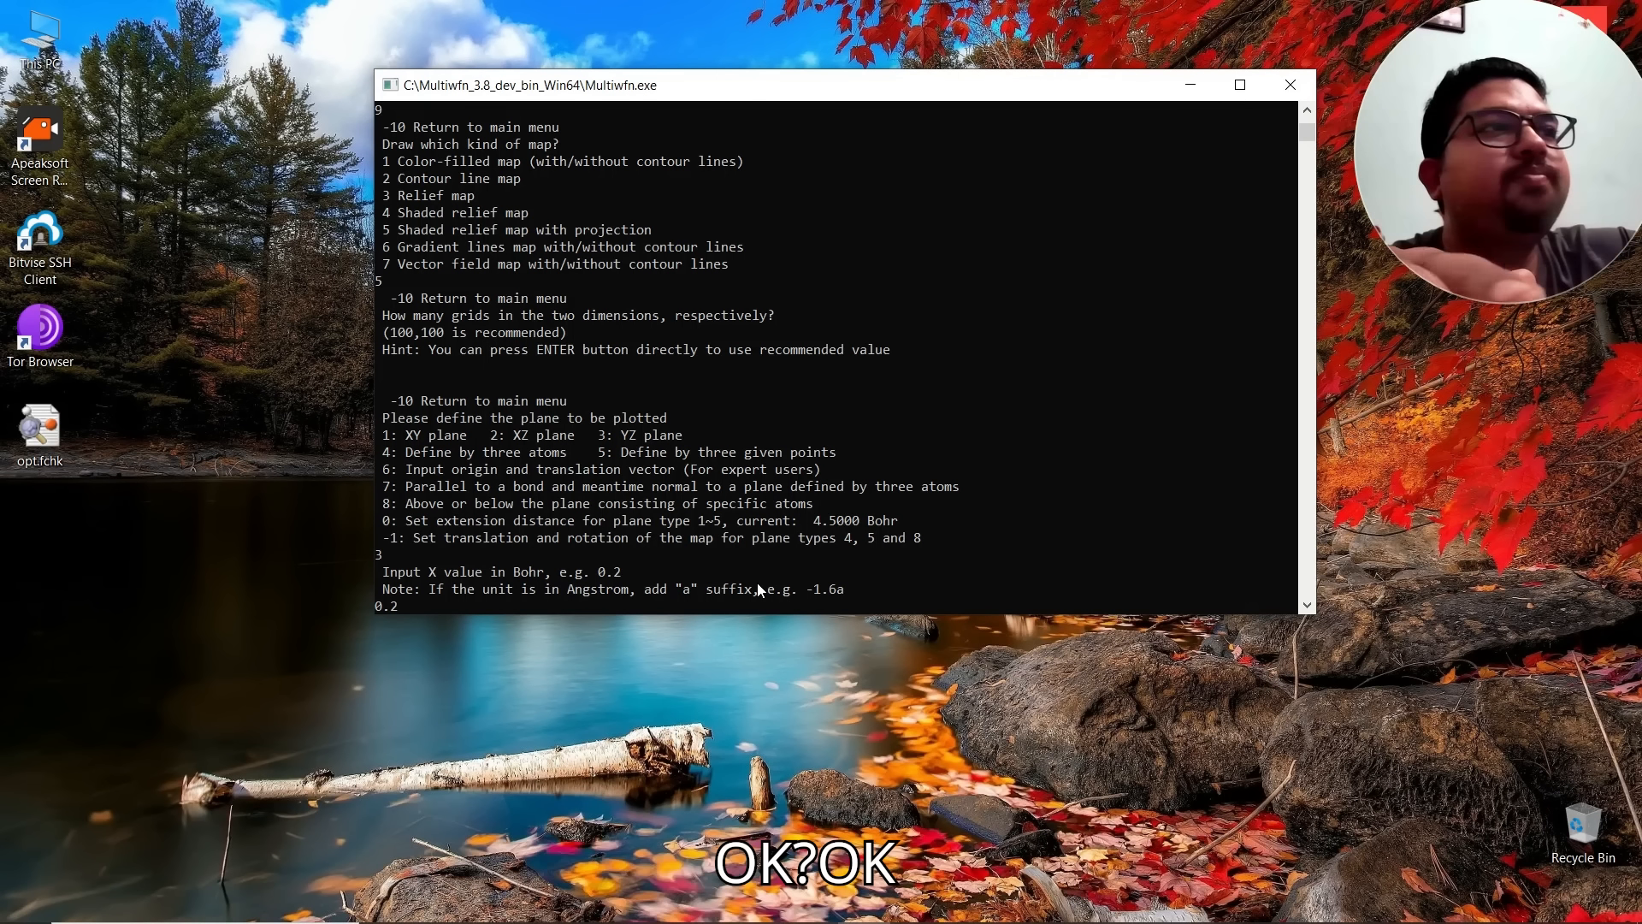
key(Return)
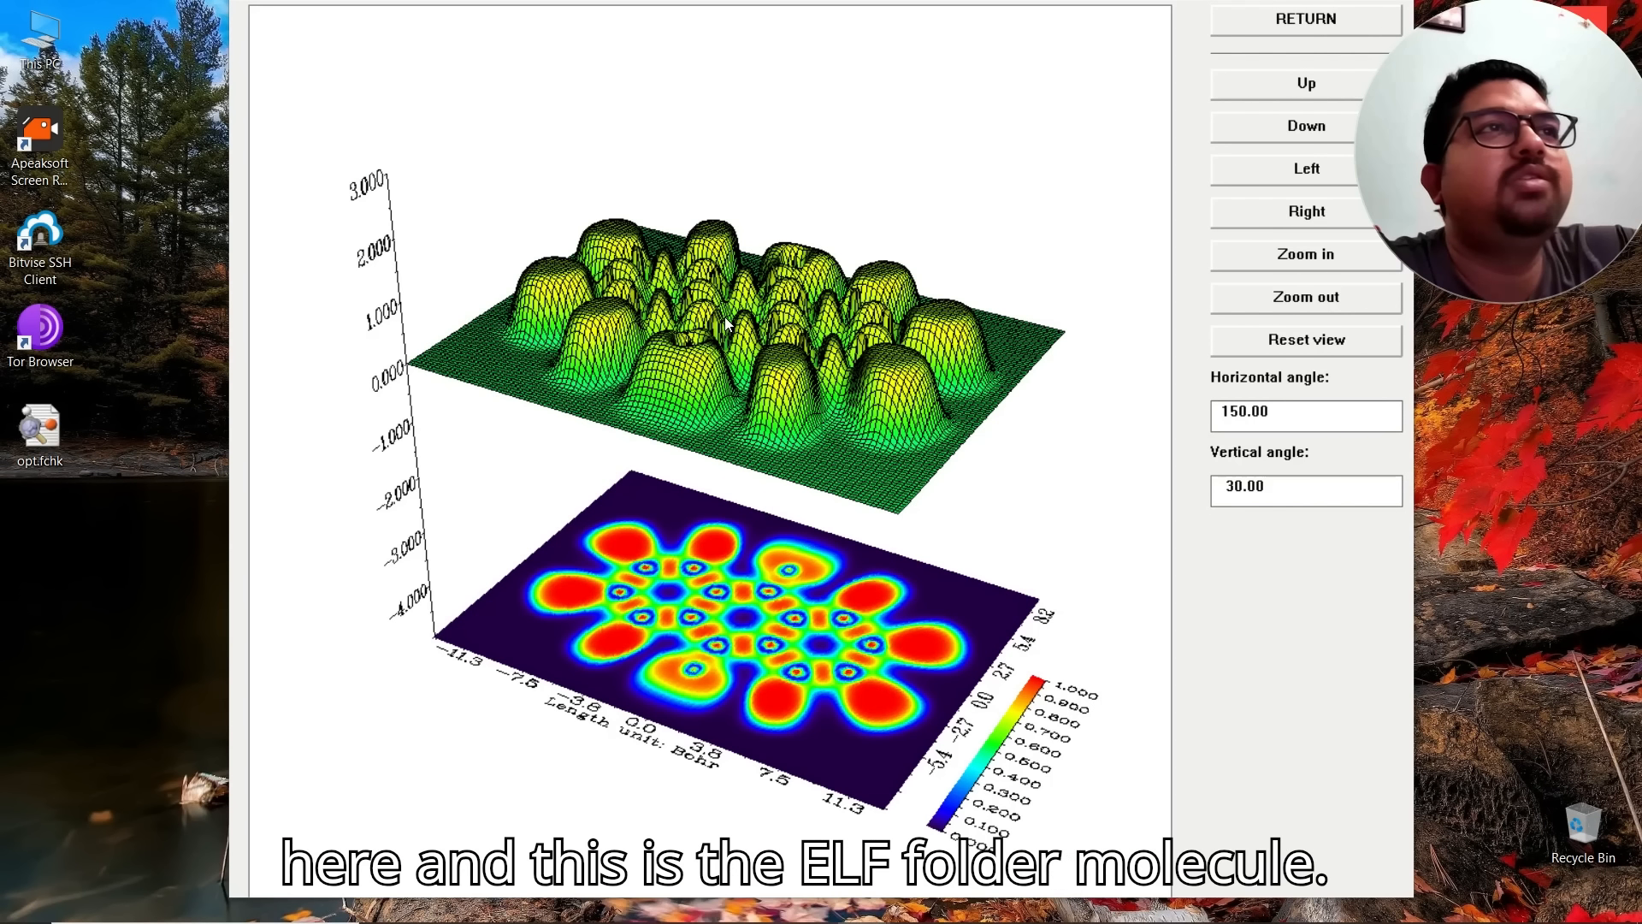
Step: Tilt the ELF relief plot up and down to examine it, then return to the menu
click(1318, 86)
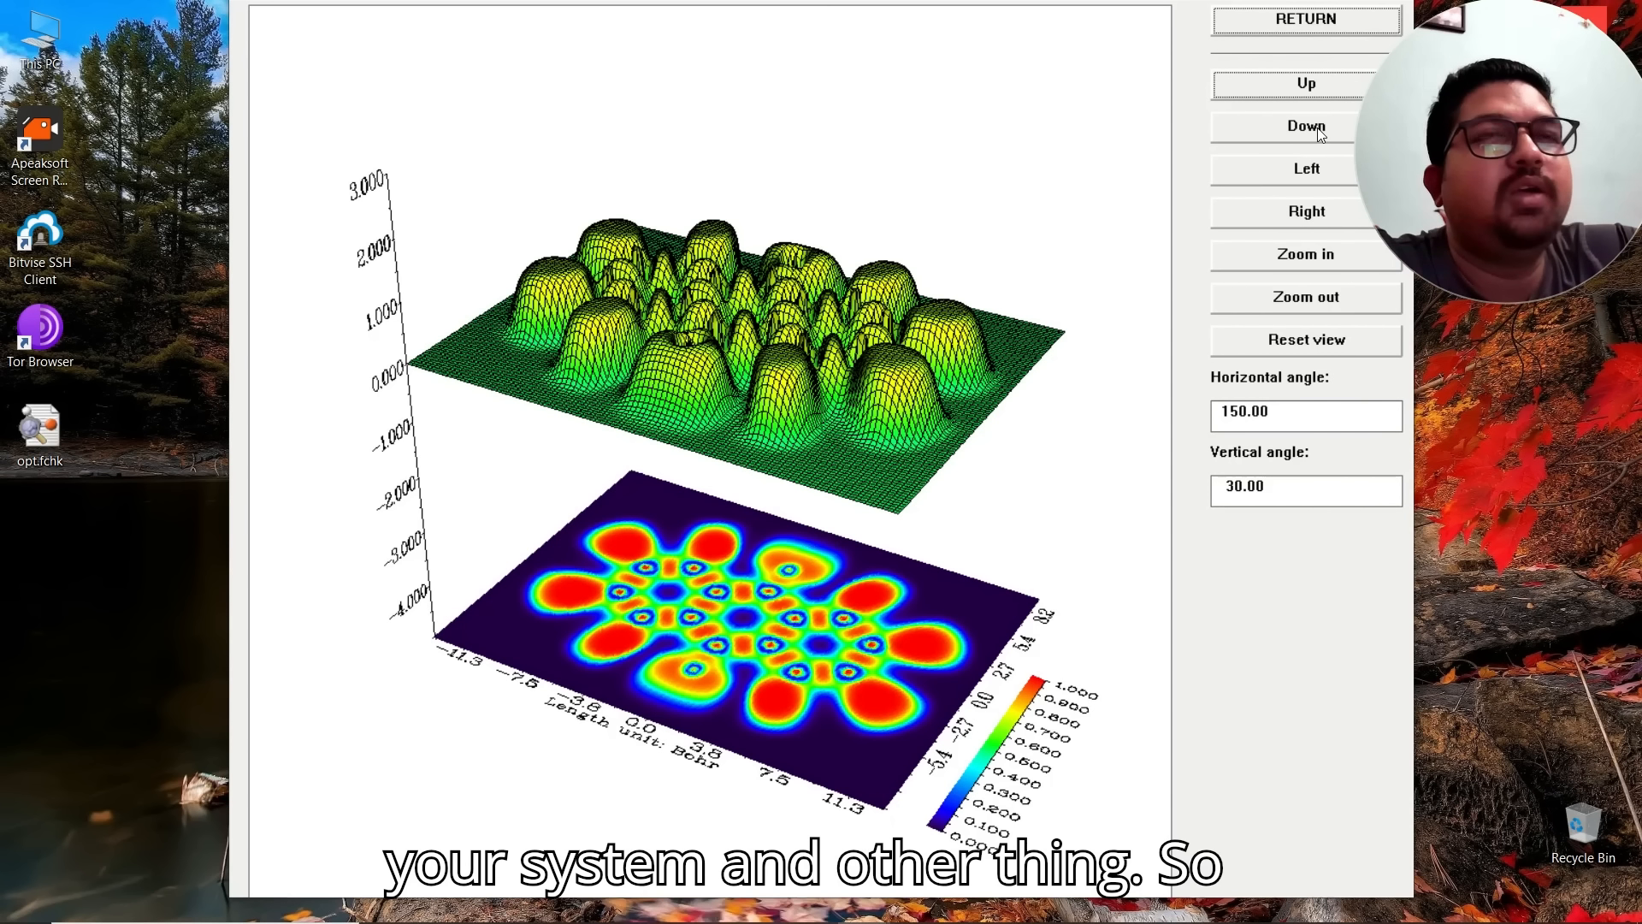
click(1306, 127)
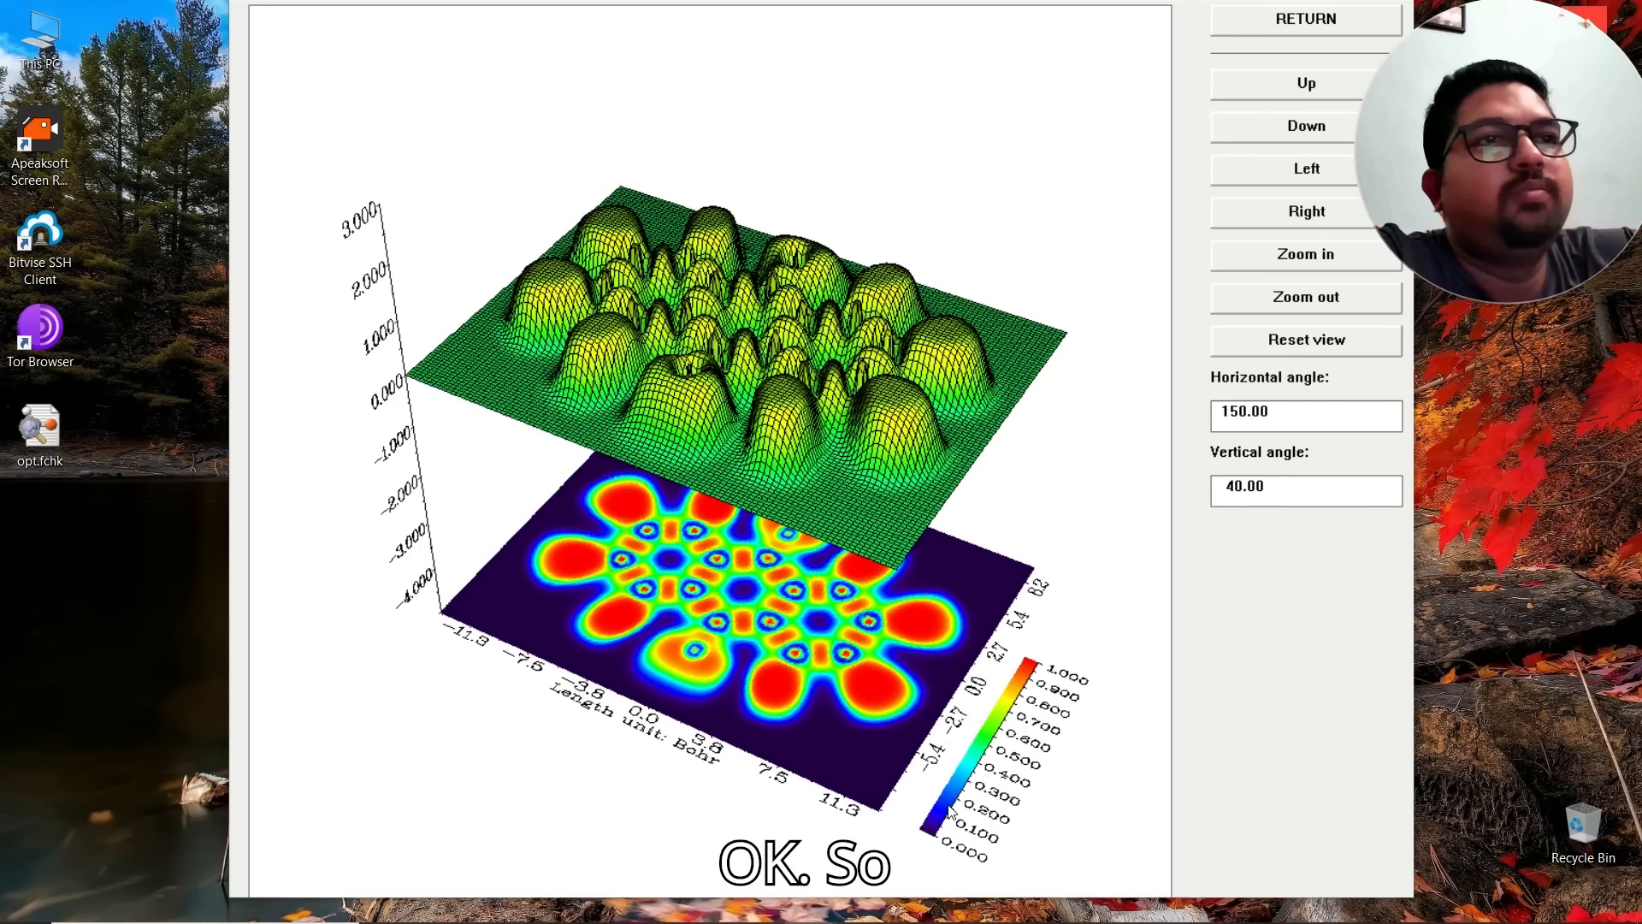
click(1311, 84)
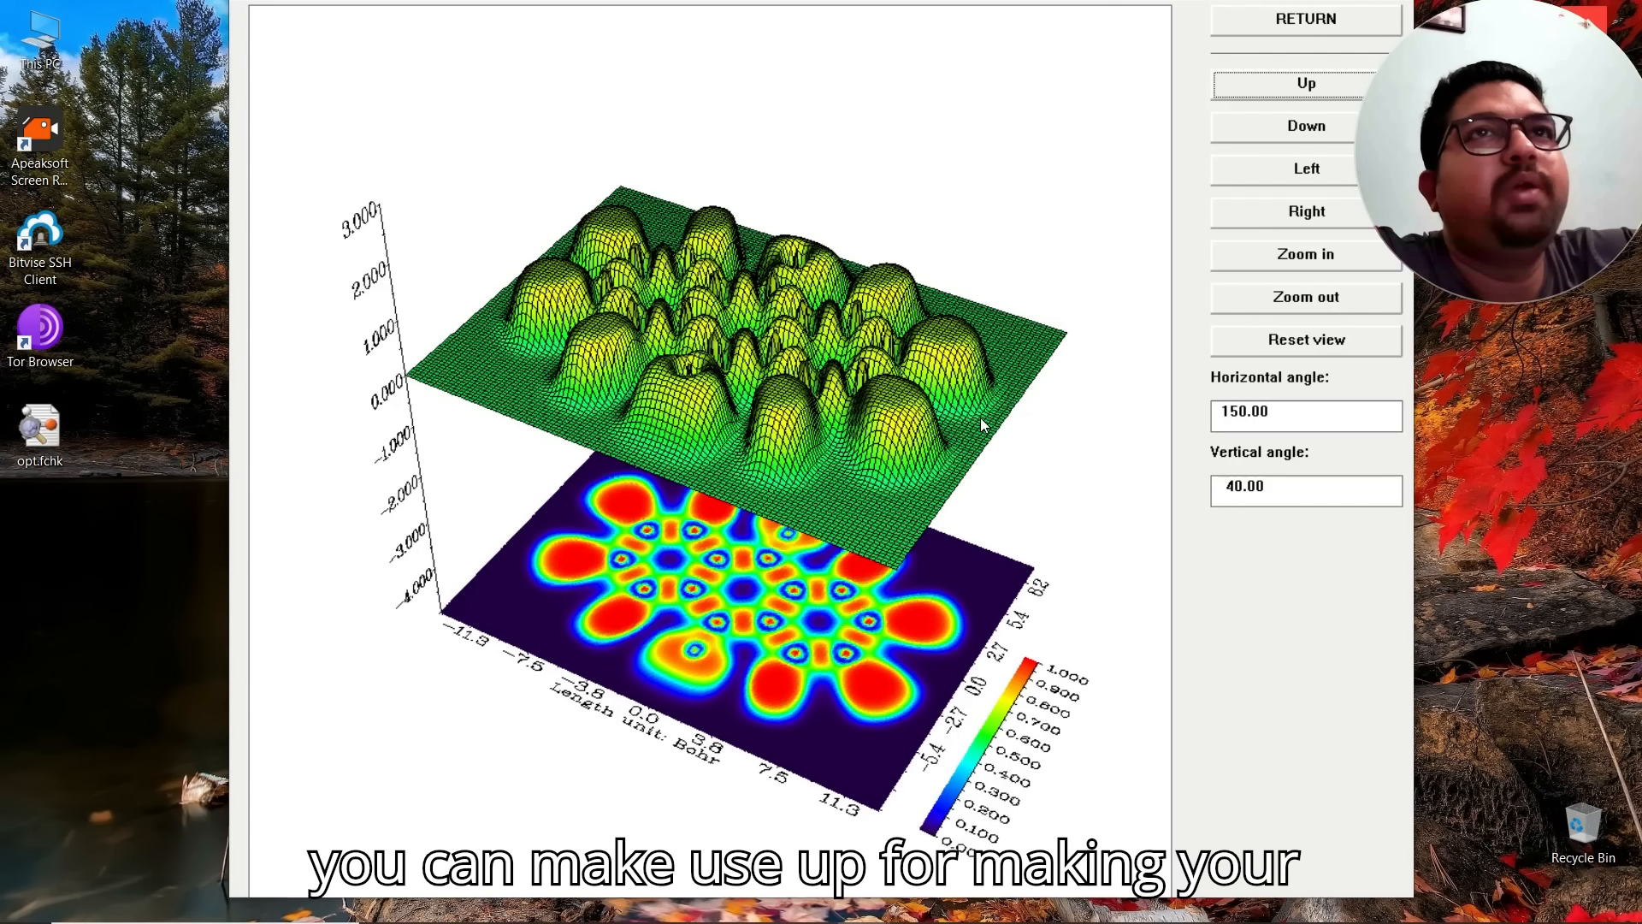
click(1314, 131)
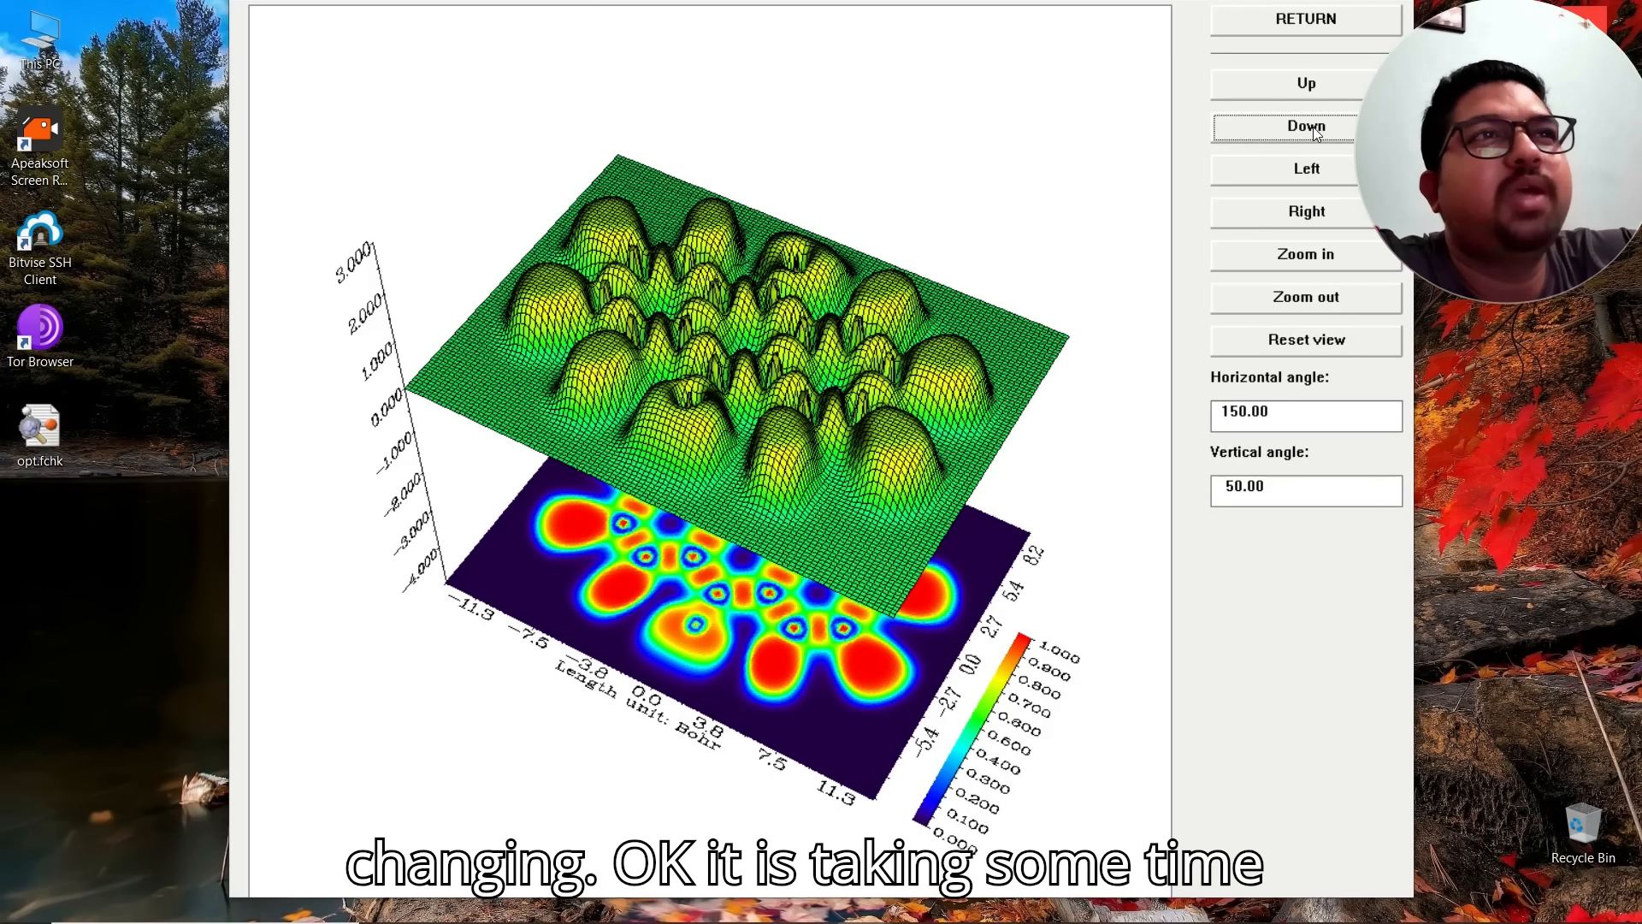
click(1308, 129)
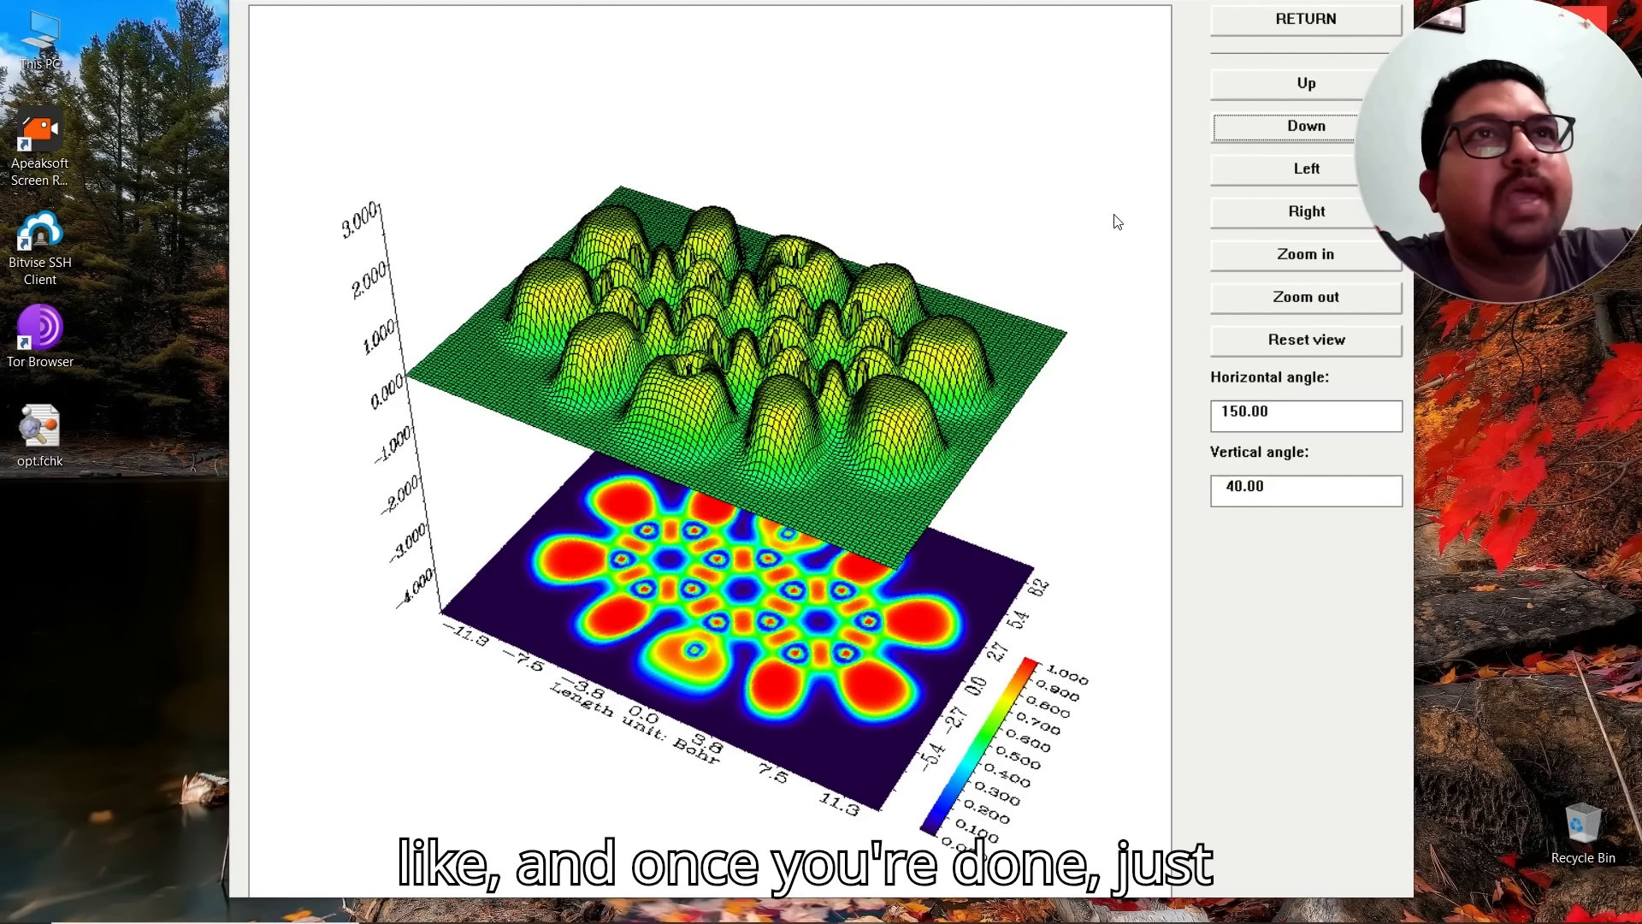
click(1283, 127)
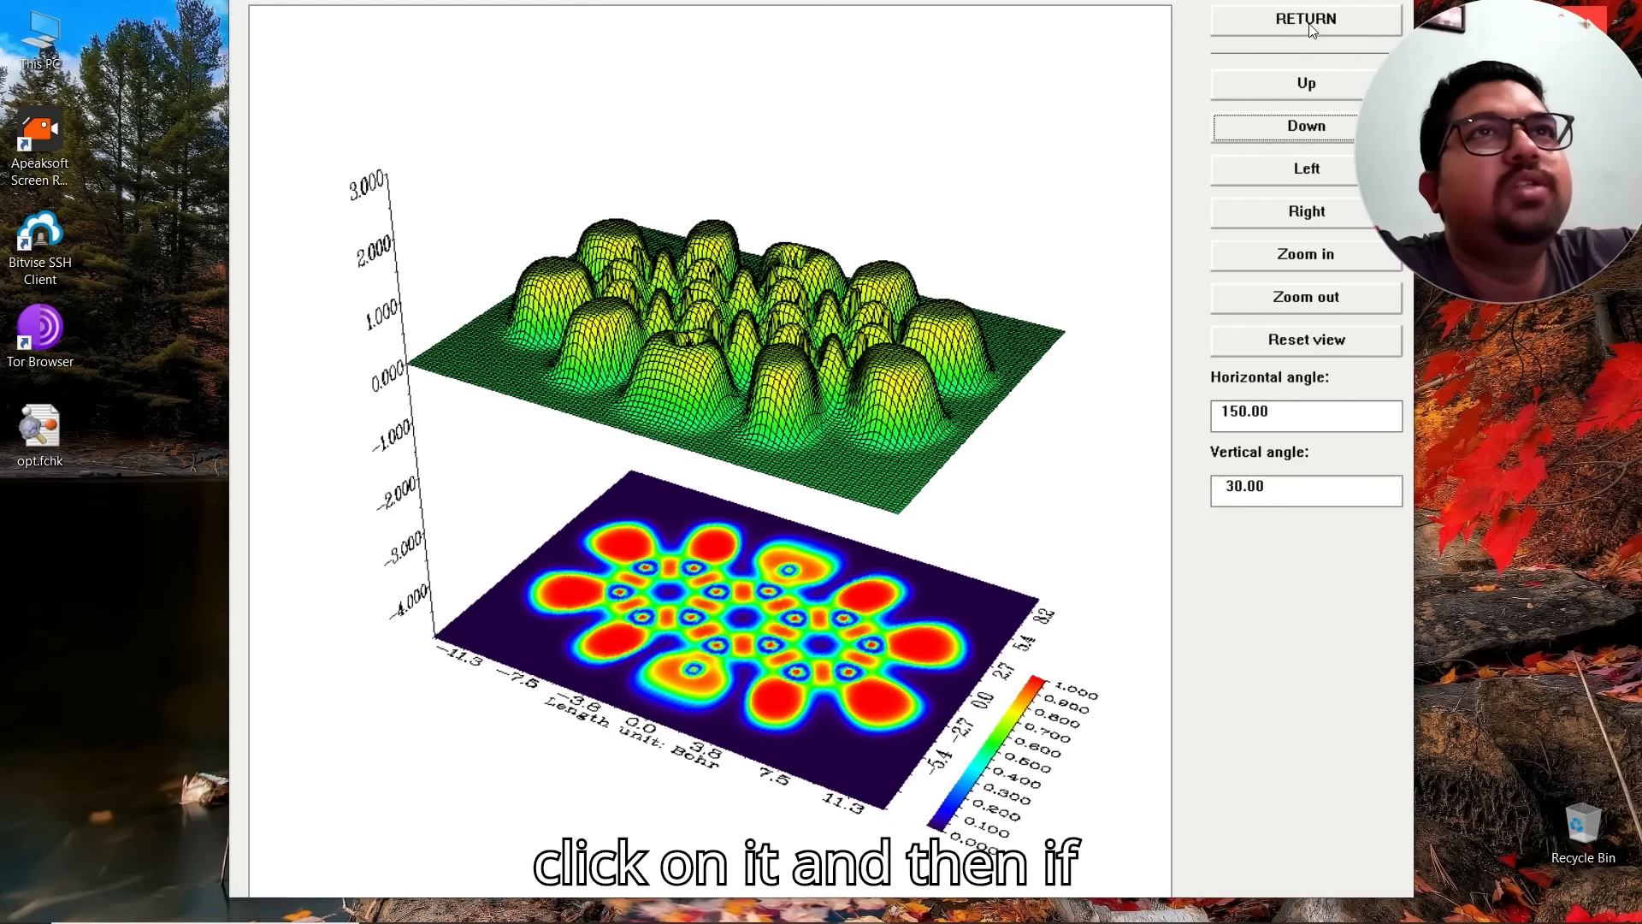
click(1309, 20)
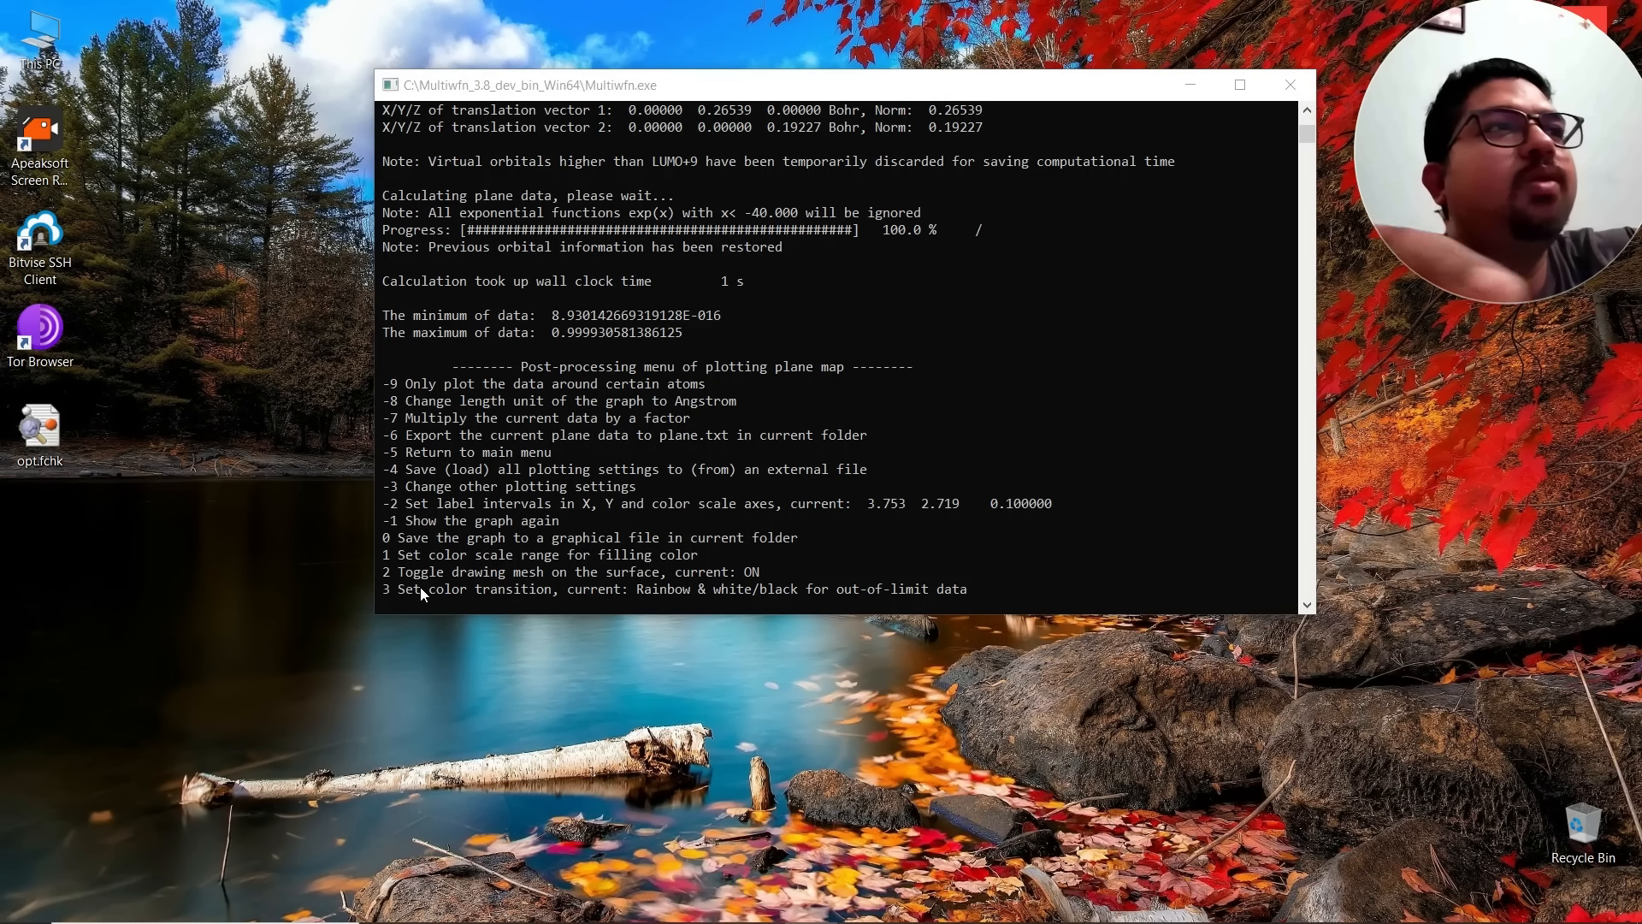
Step: Save the graph to a graphical file in the current folder with option 0
scroll(541, 472, down, 3)
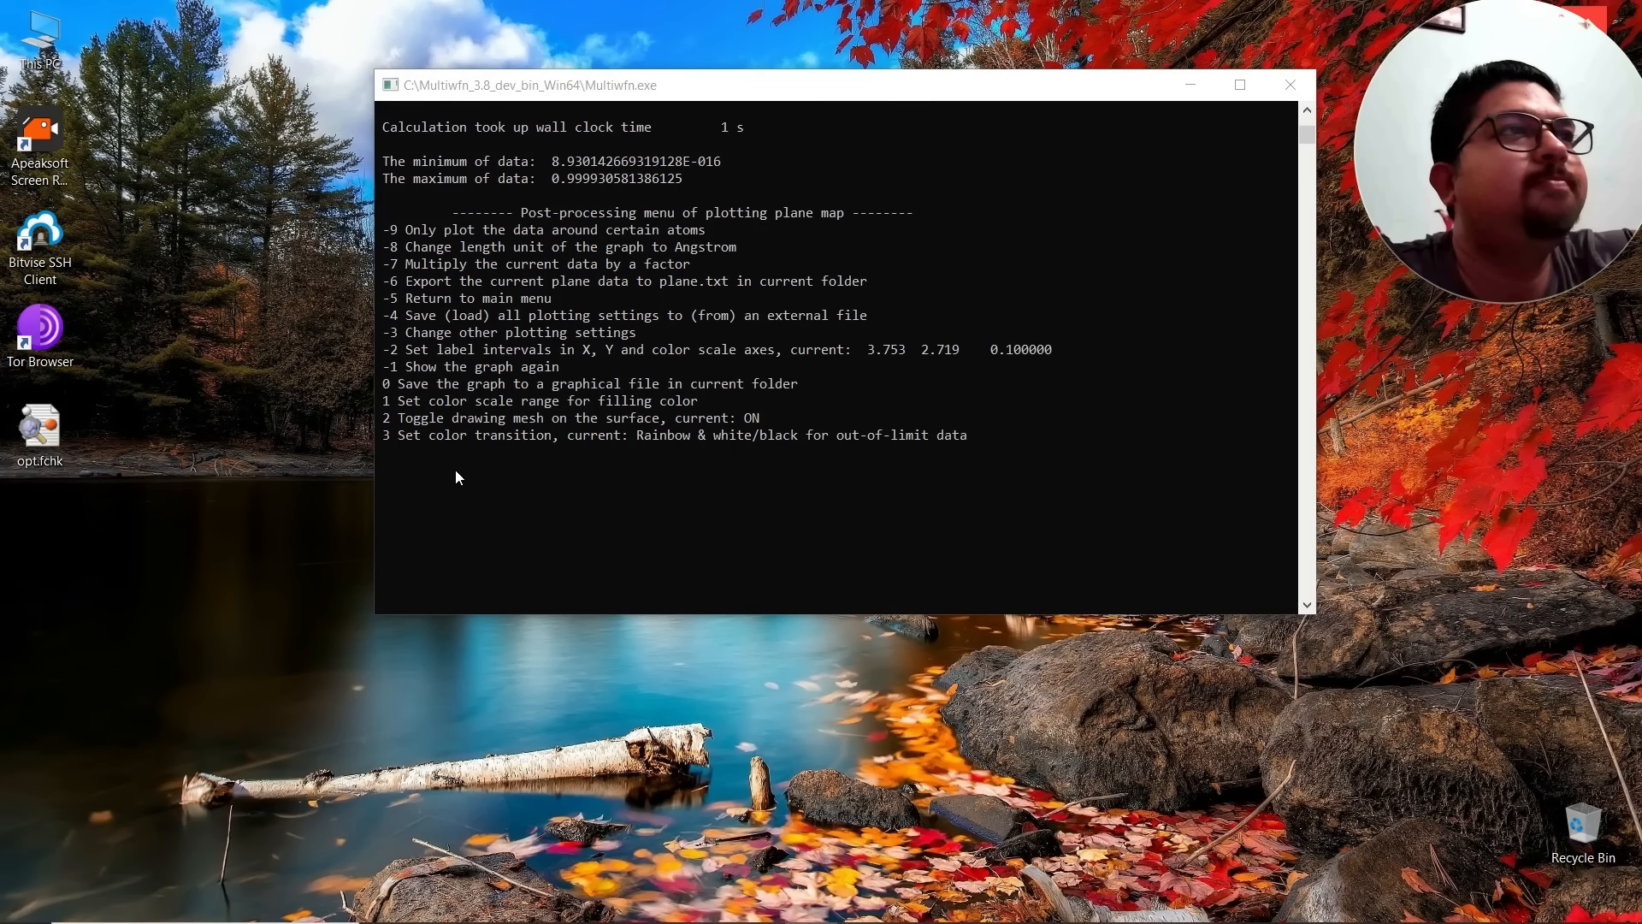
click(429, 460)
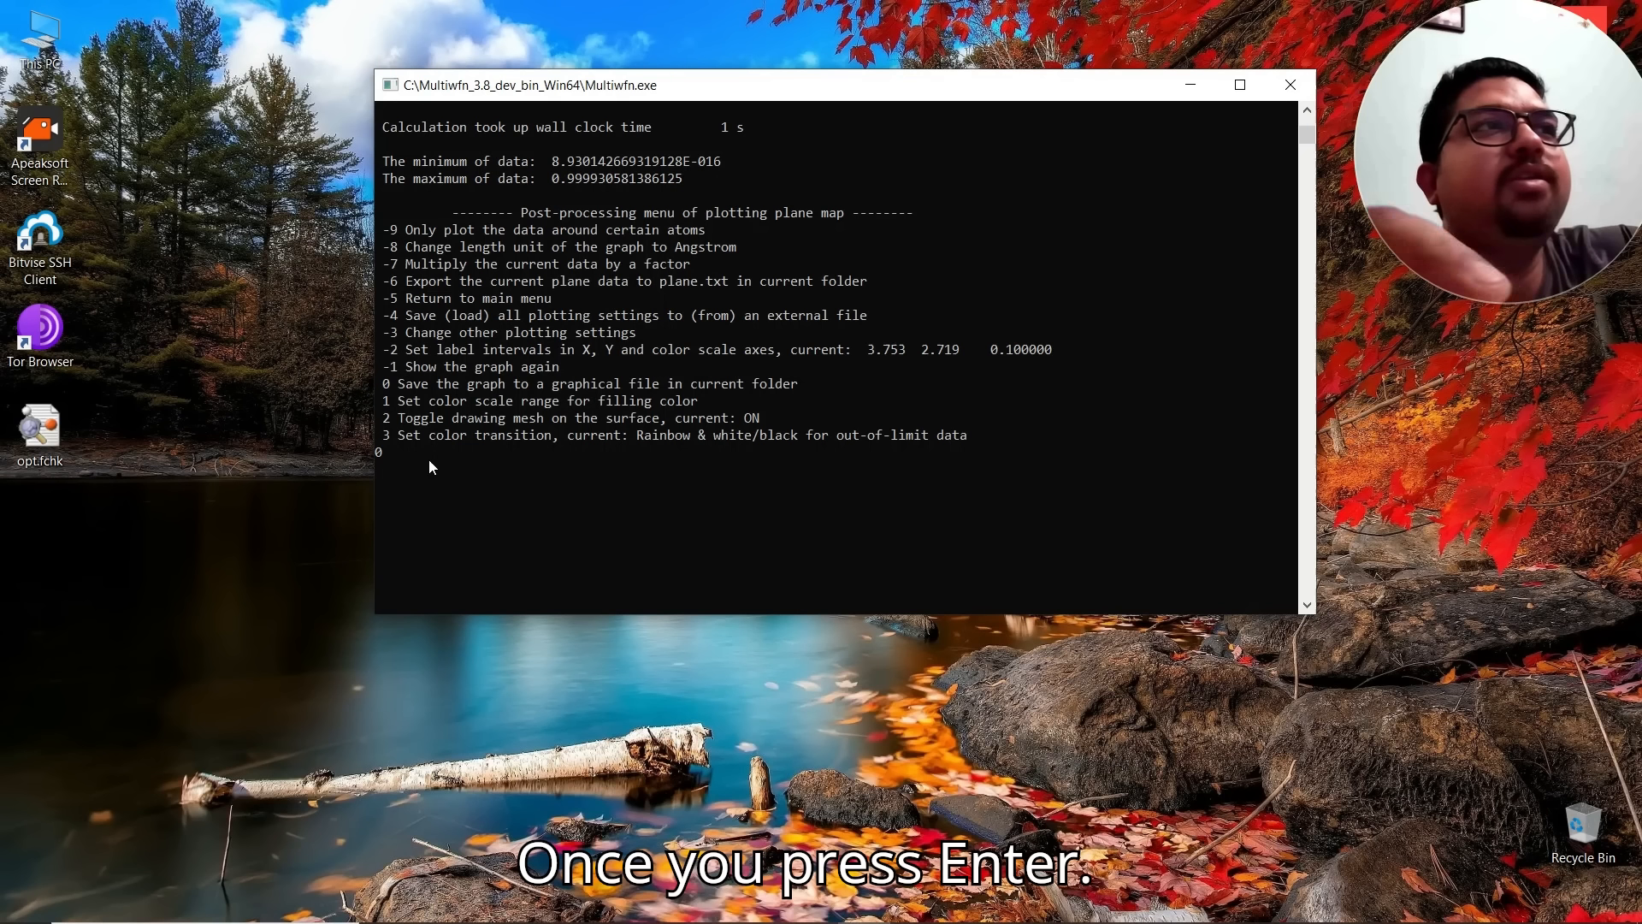
key(Return)
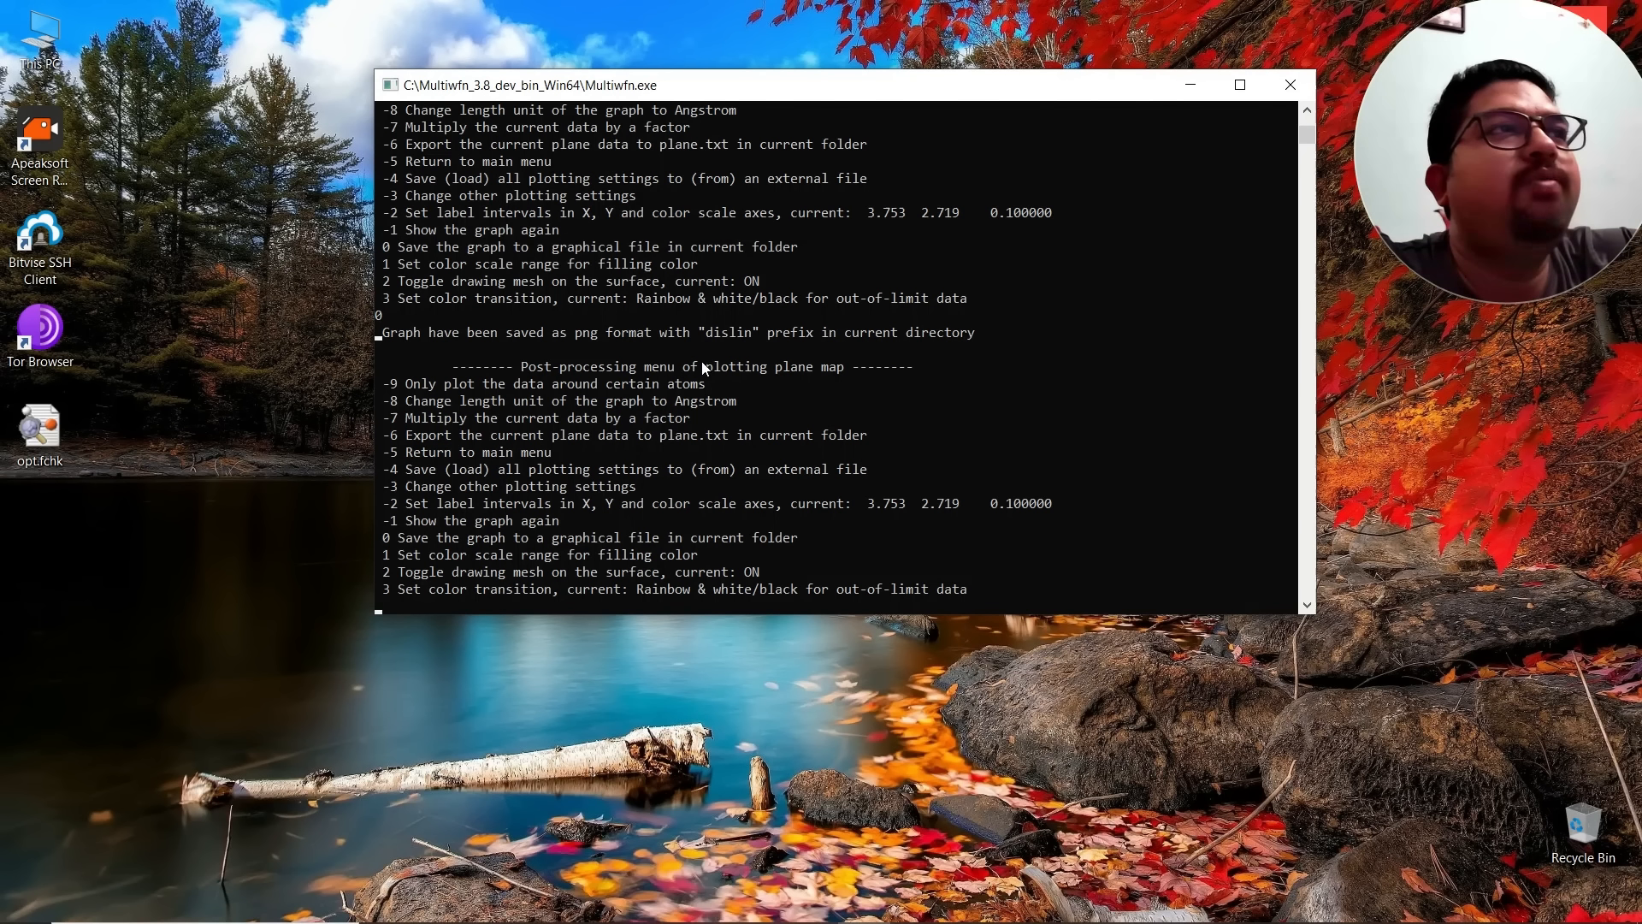
Step: Open the saved dislin.png image in the Multiwfn folder to view the plot
click(441, 915)
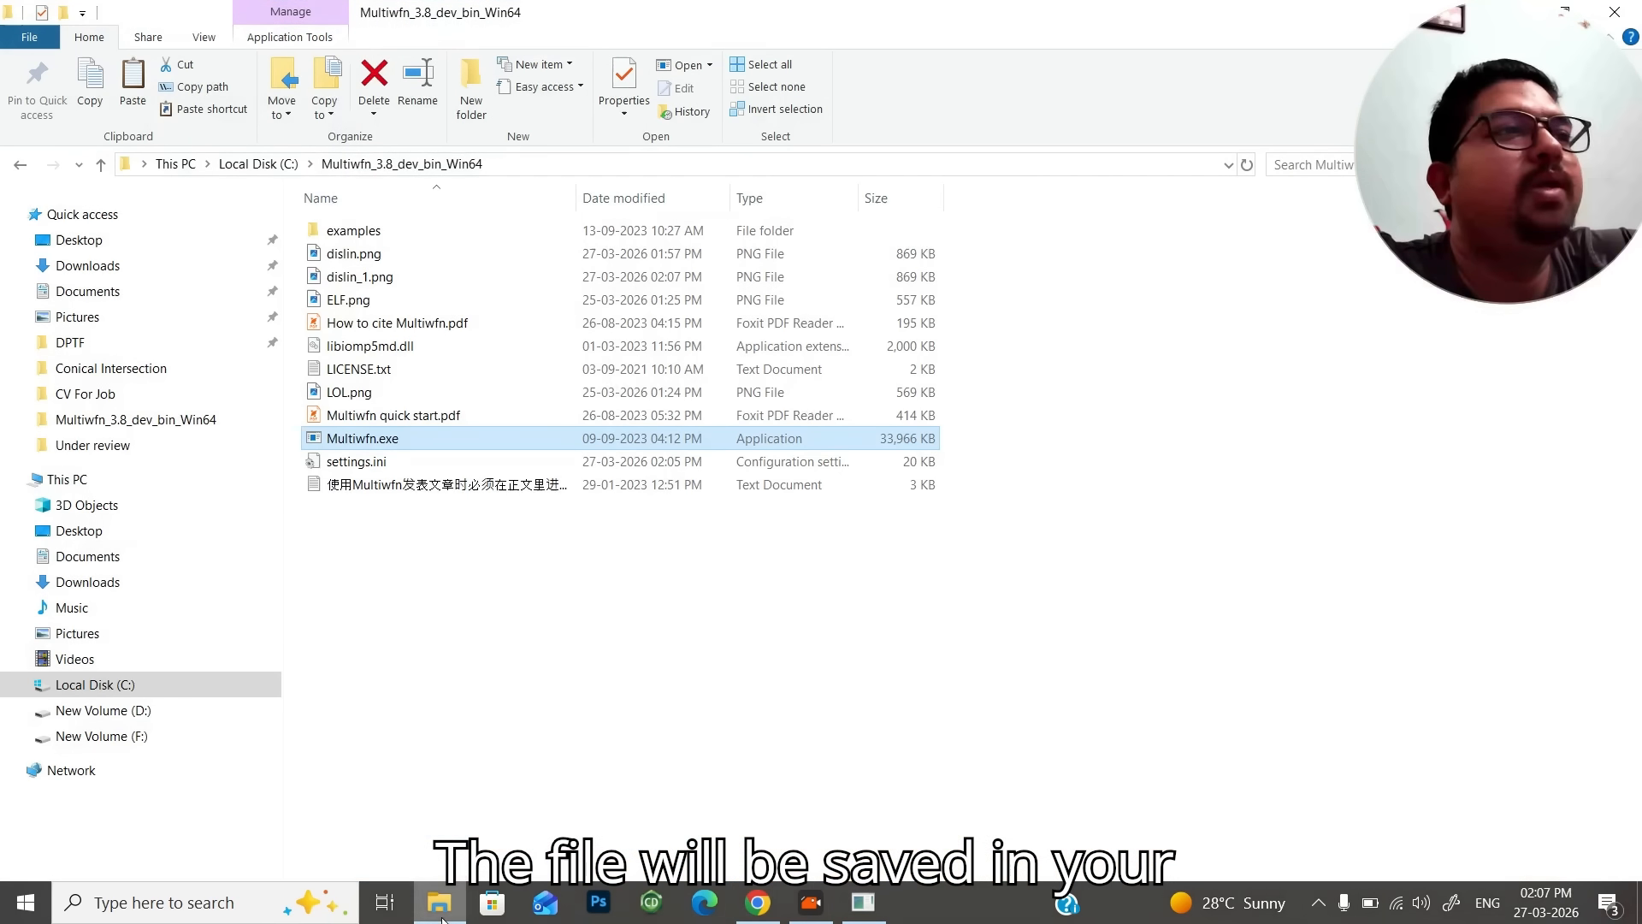
double_click(377, 256)
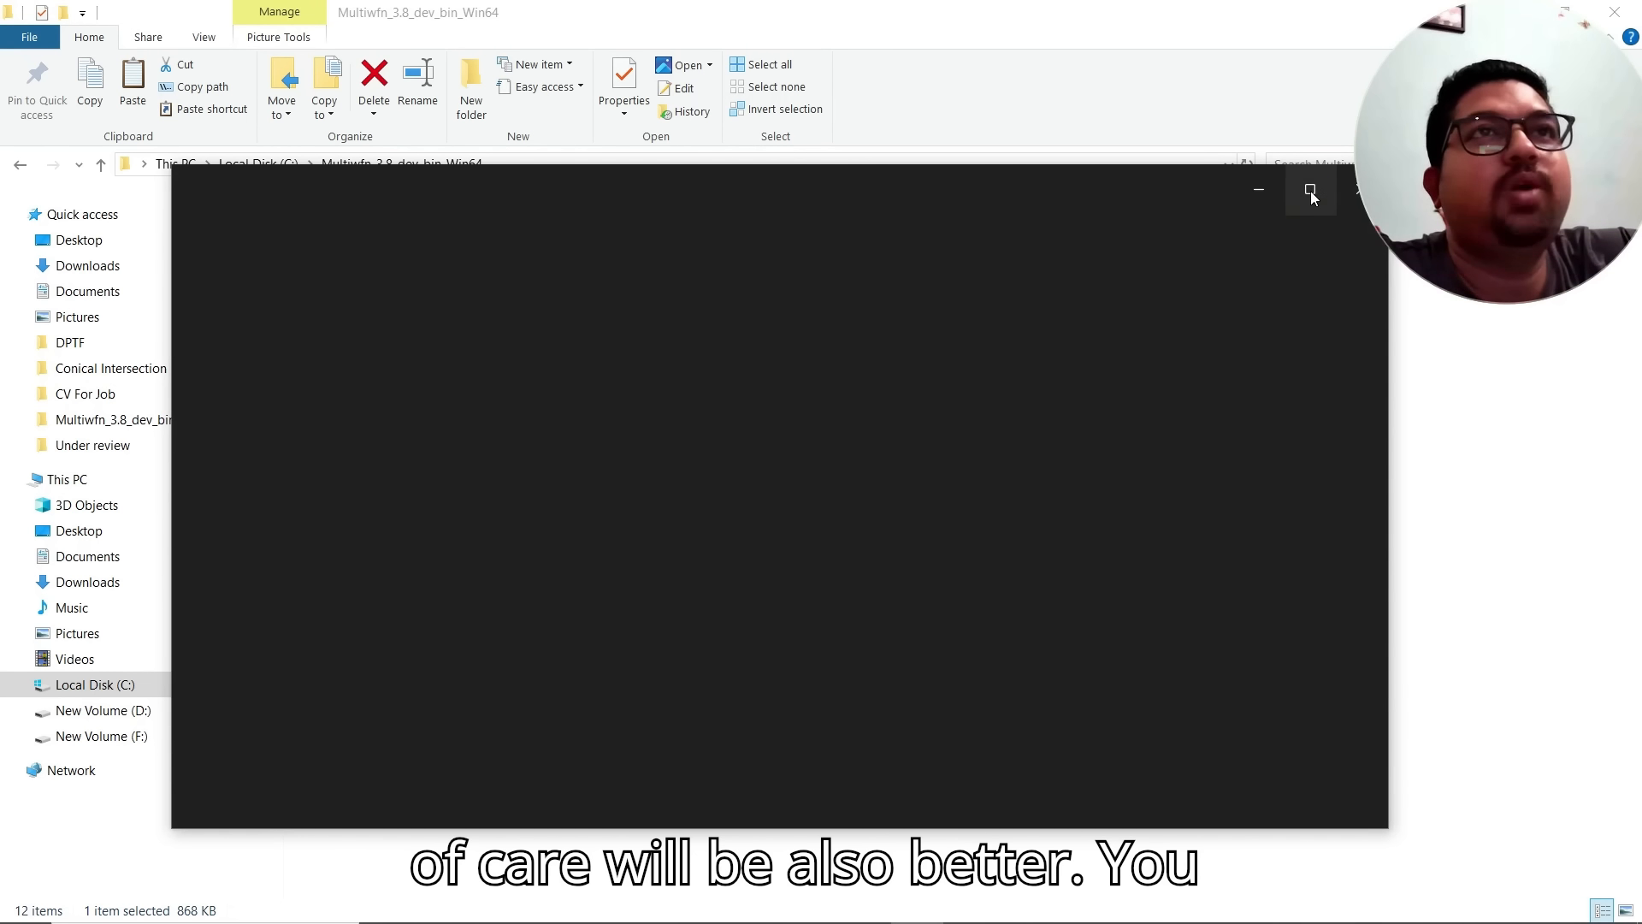
click(1311, 191)
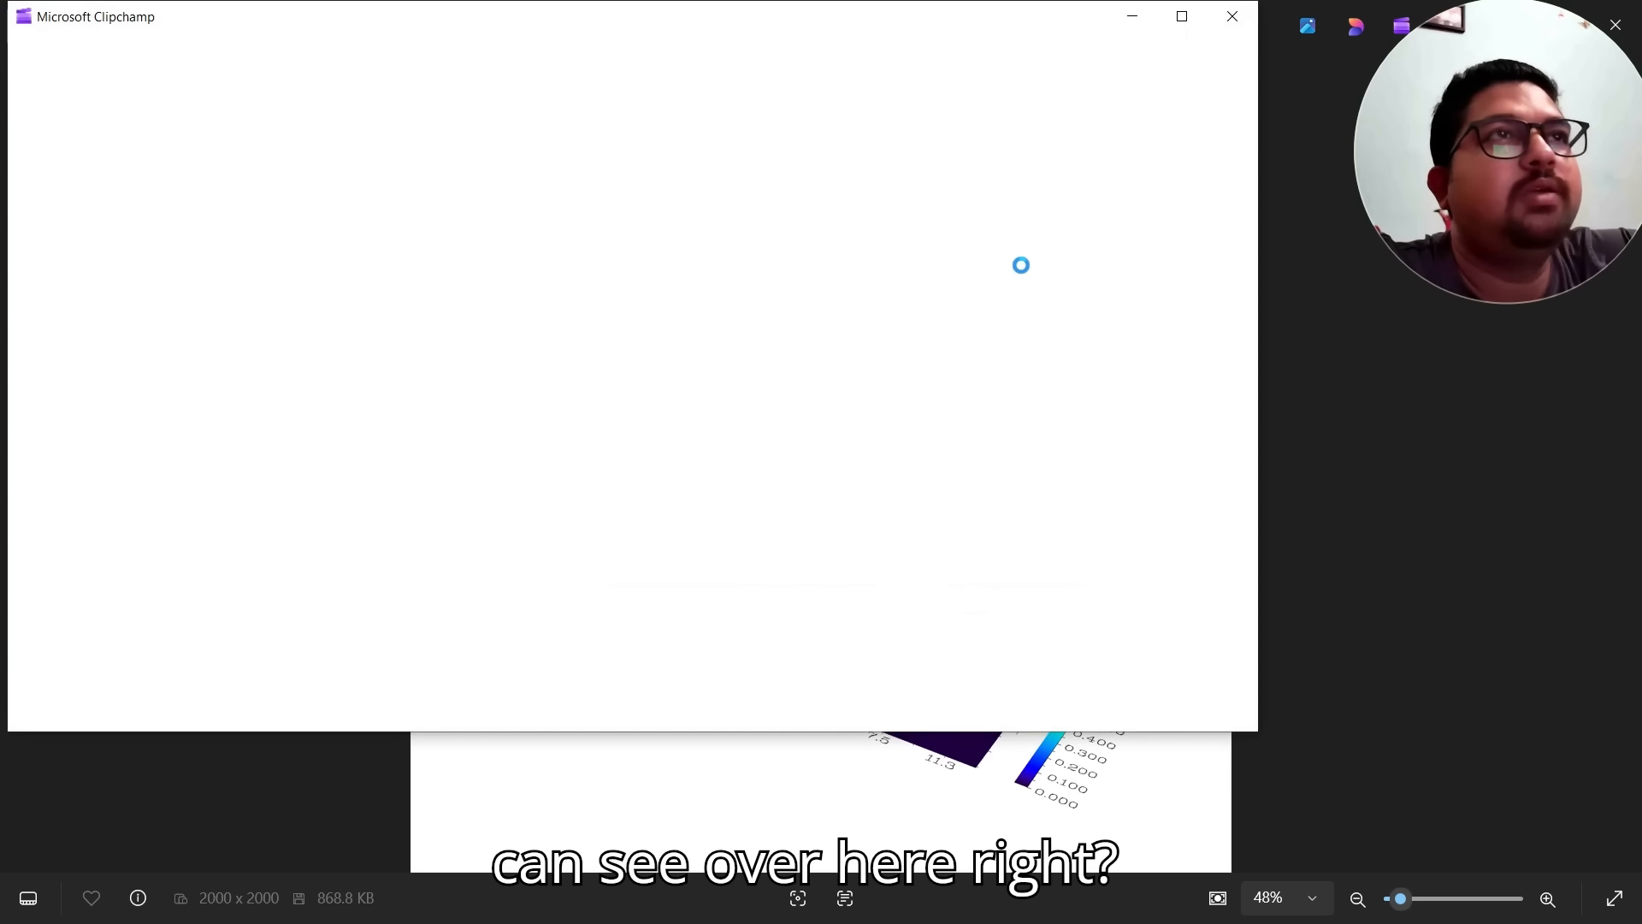
click(1140, 31)
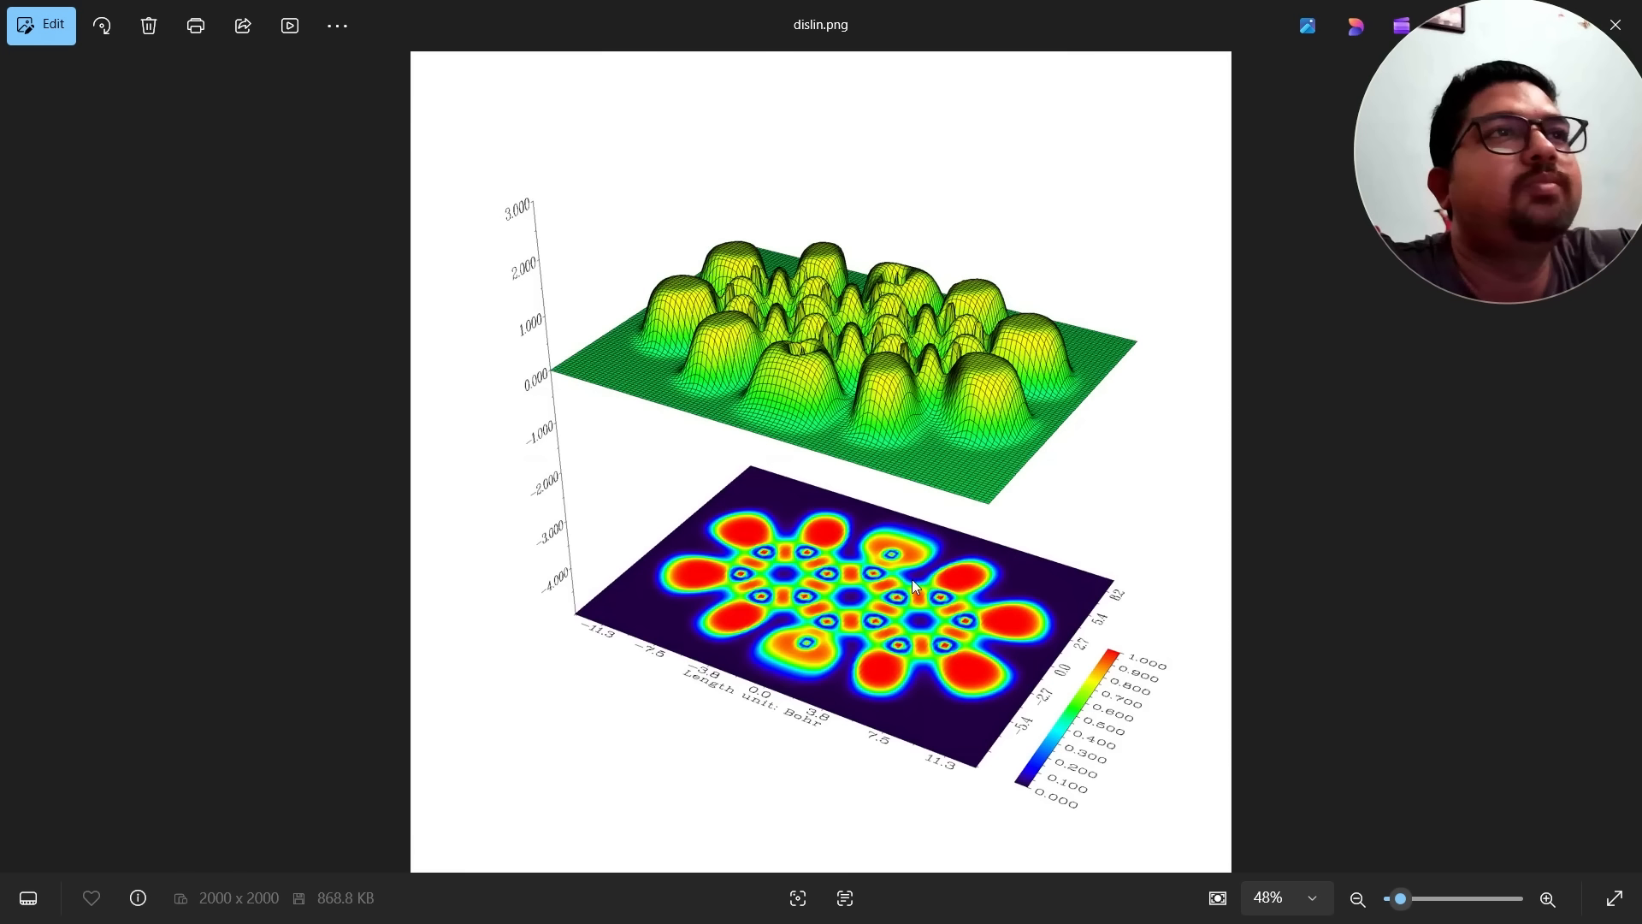